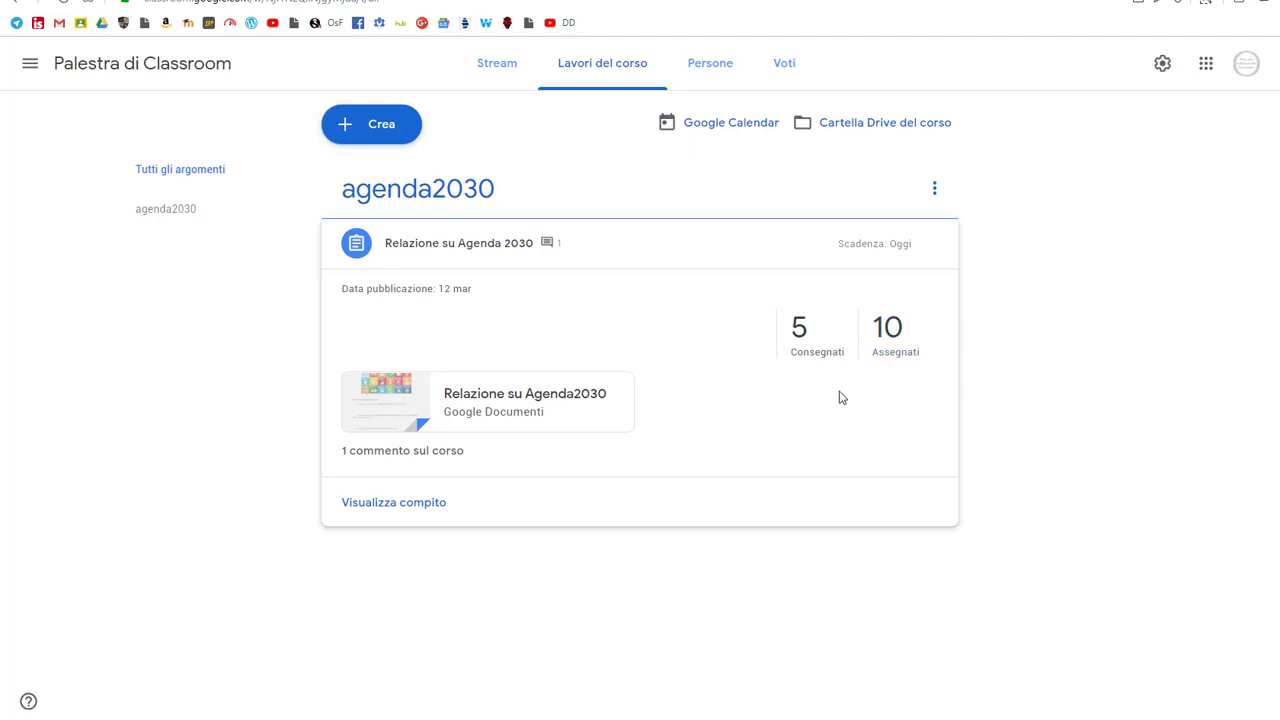
Open the turned-in work for the Relazione su Agenda 2030 assignment and bring up the first student's submitted document.
{"action": "left_click", "coordinate": [799, 337]}
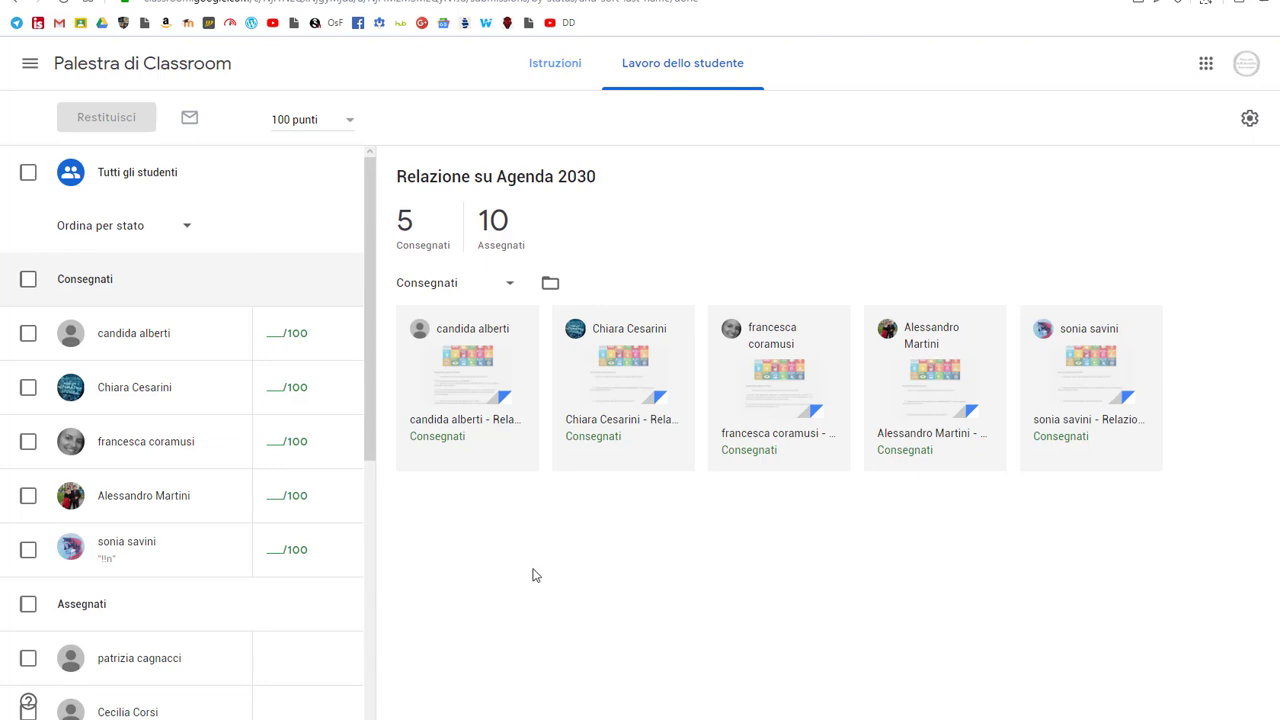
{"action": "left_click", "coordinate": [474, 383]}
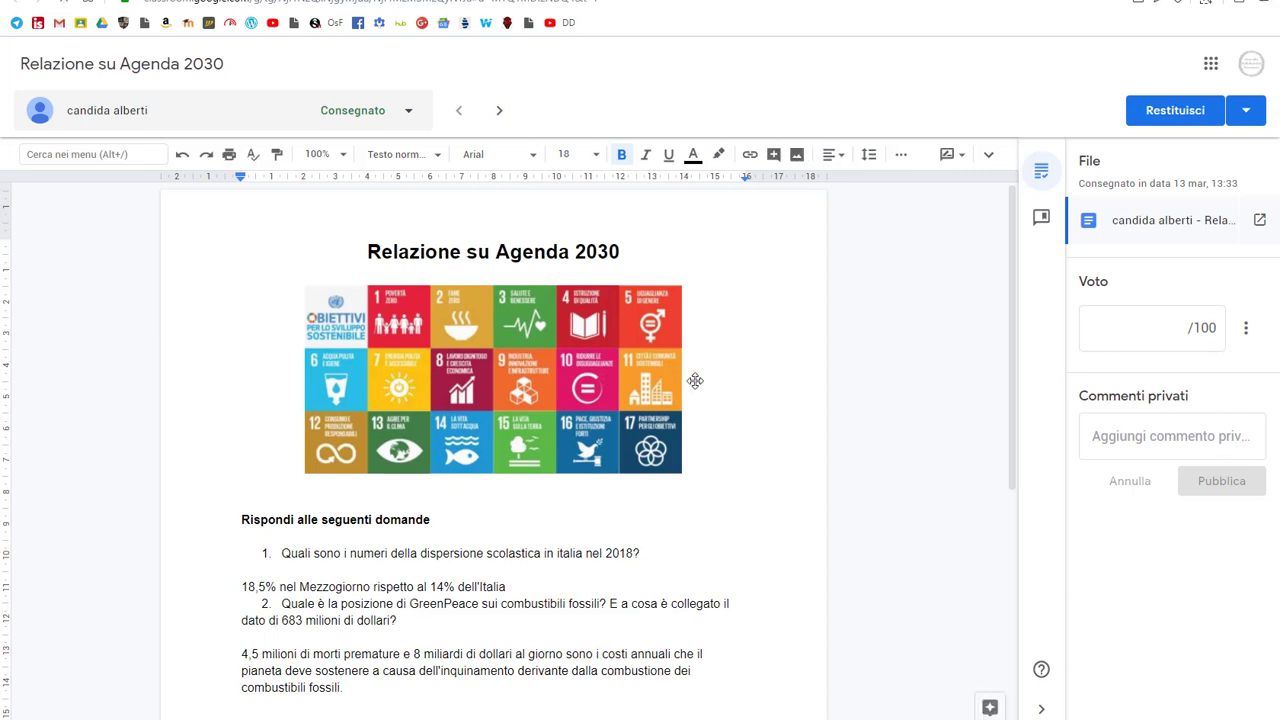
{"action": "scroll", "coordinate": [697, 381], "scroll_direction": "down", "scroll_amount": 1}
{"action": "scroll", "coordinate": [697, 381], "scroll_direction": "up", "scroll_amount": 1}
{"action": "scroll", "coordinate": [697, 381], "scroll_direction": "down", "scroll_amount": 1}
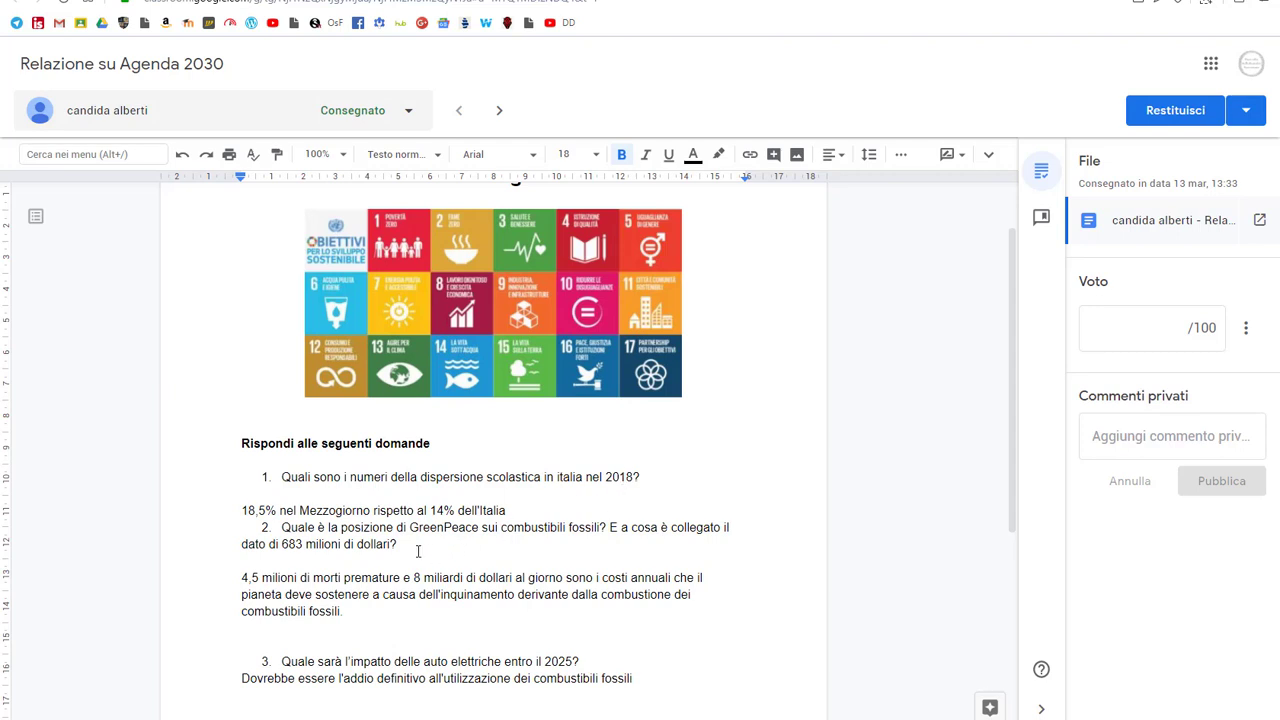
Add the comment "brava" to the student's answer to question 1 on school dropout figures.
{"action": "left_click_drag", "start_coordinate": [508, 510], "coordinate": [240, 508]}
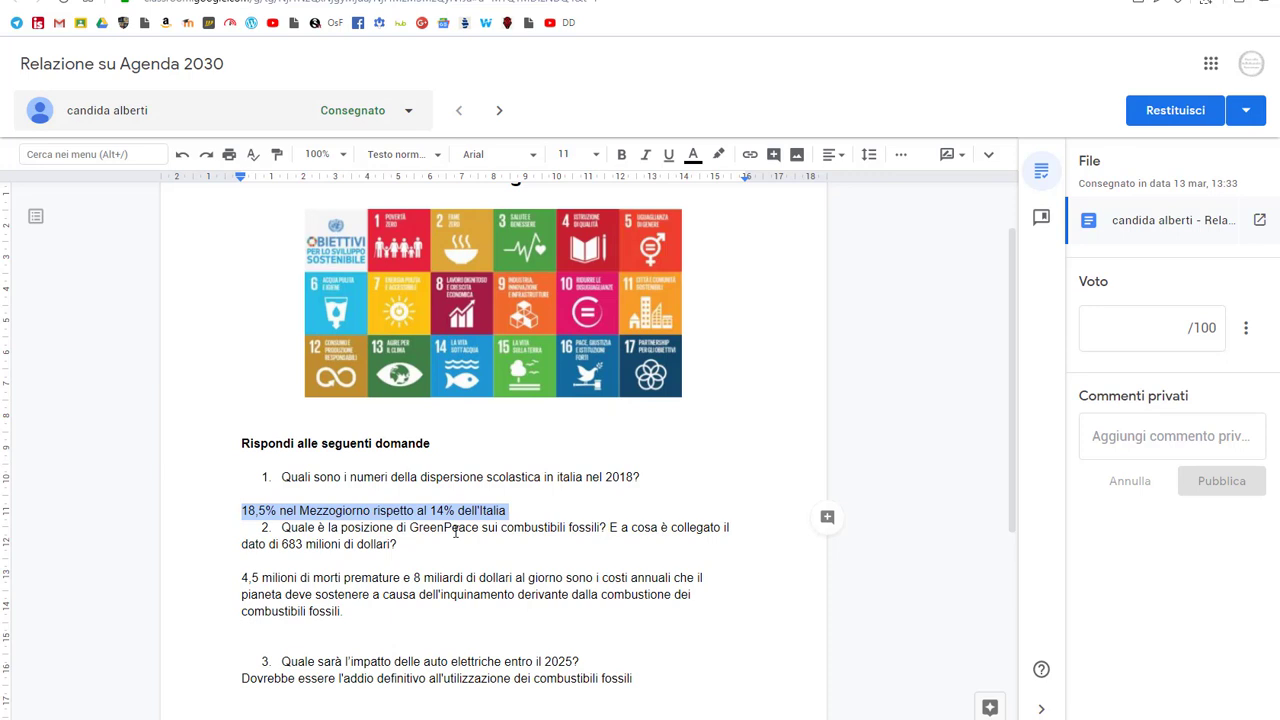
{"action": "left_click", "coordinate": [531, 510]}
{"action": "left_click_drag", "start_coordinate": [531, 510], "coordinate": [238, 512]}
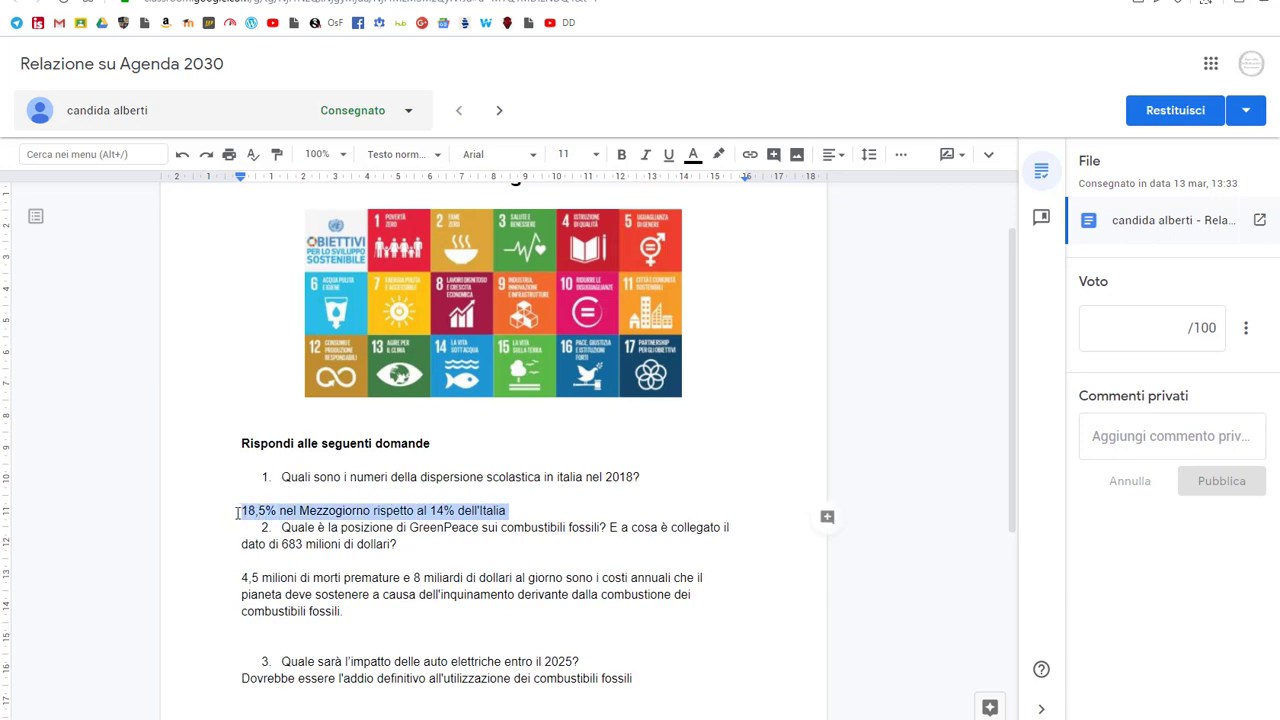
{"action": "left_click", "coordinate": [827, 518]}
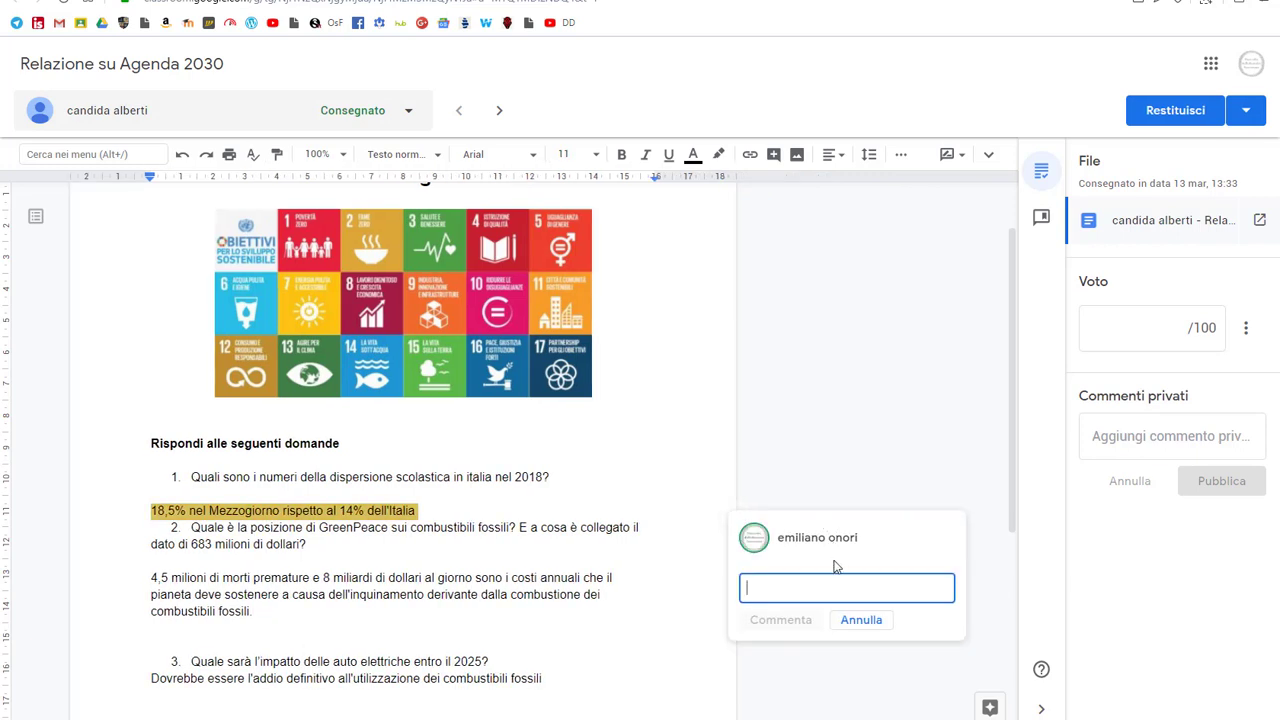
{"action": "type", "text": "brava"}
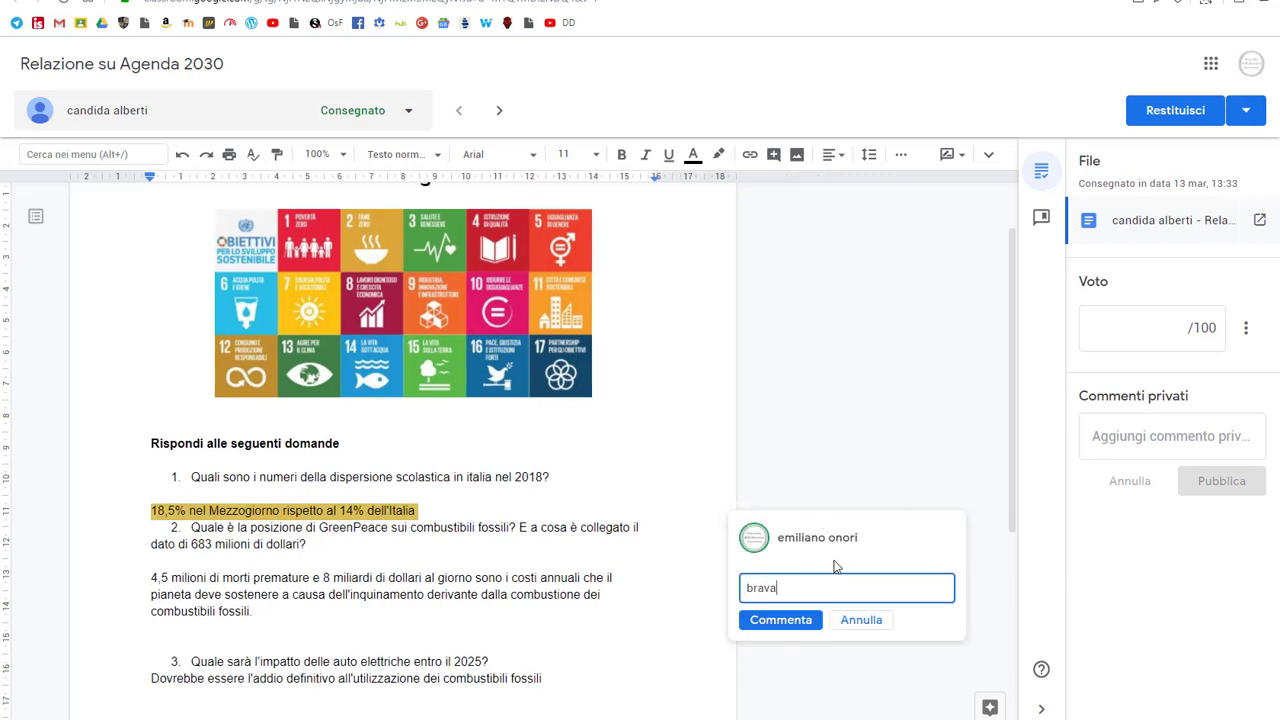
{"action": "left_click", "coordinate": [765, 619]}
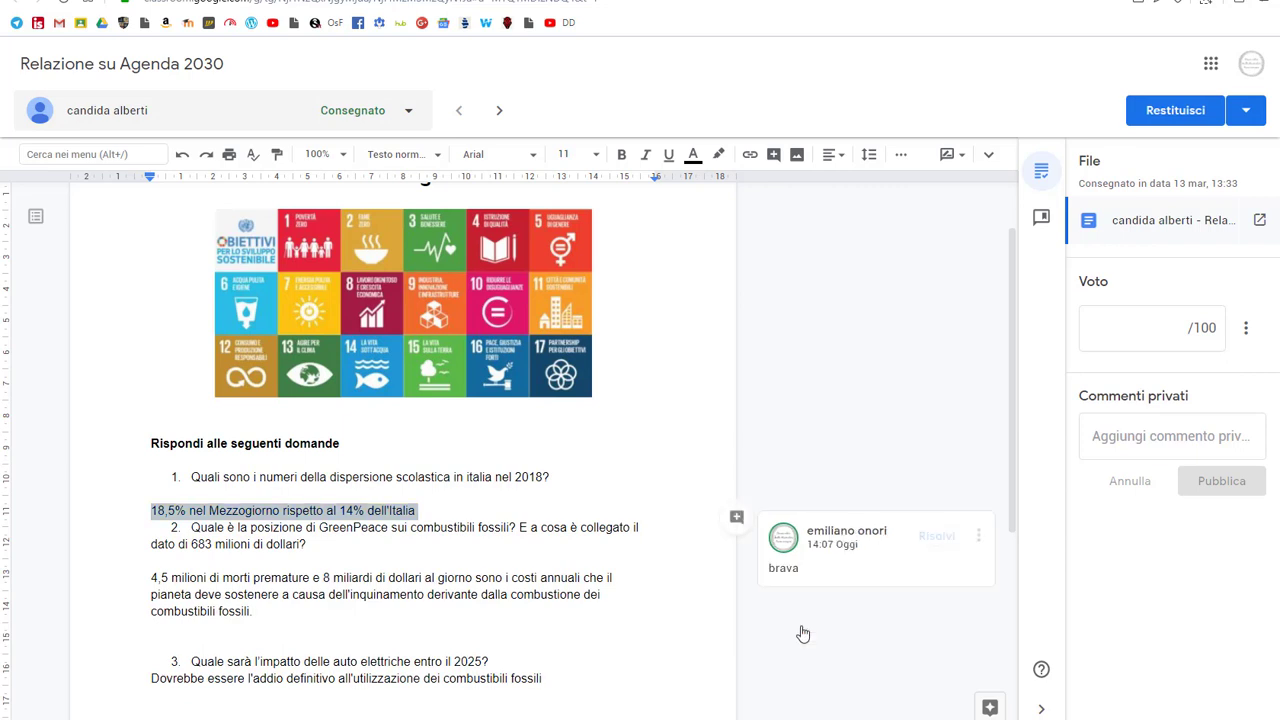
Add the heading "Giudizio del docente" a few lines below the answer to question 4, followed by blank lines.
{"action": "scroll", "coordinate": [509, 507], "scroll_direction": "down", "scroll_amount": 3}
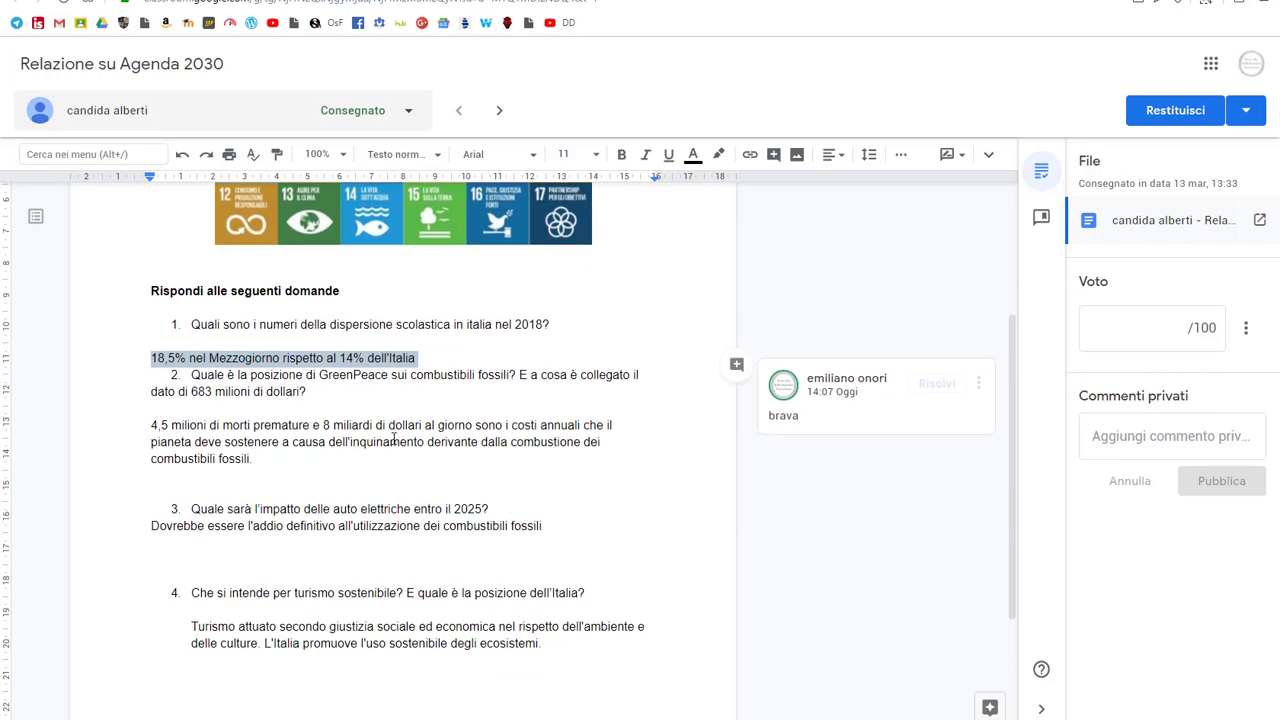
{"action": "scroll", "coordinate": [390, 437], "scroll_direction": "down", "scroll_amount": 3}
{"action": "scroll", "coordinate": [397, 440], "scroll_direction": "up", "scroll_amount": 2}
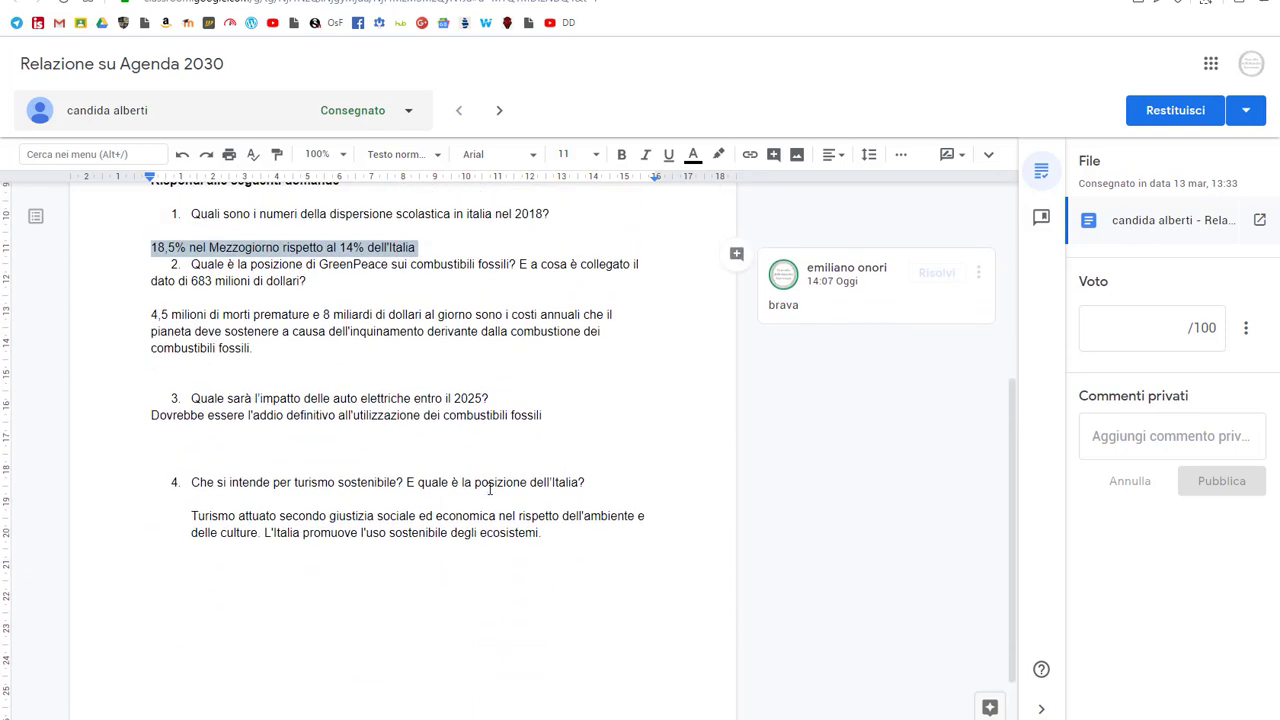
{"action": "left_click", "coordinate": [568, 535]}
{"action": "key", "text": "Return"}
{"action": "key", "text": "Return"}
{"action": "key", "text": "Return"}
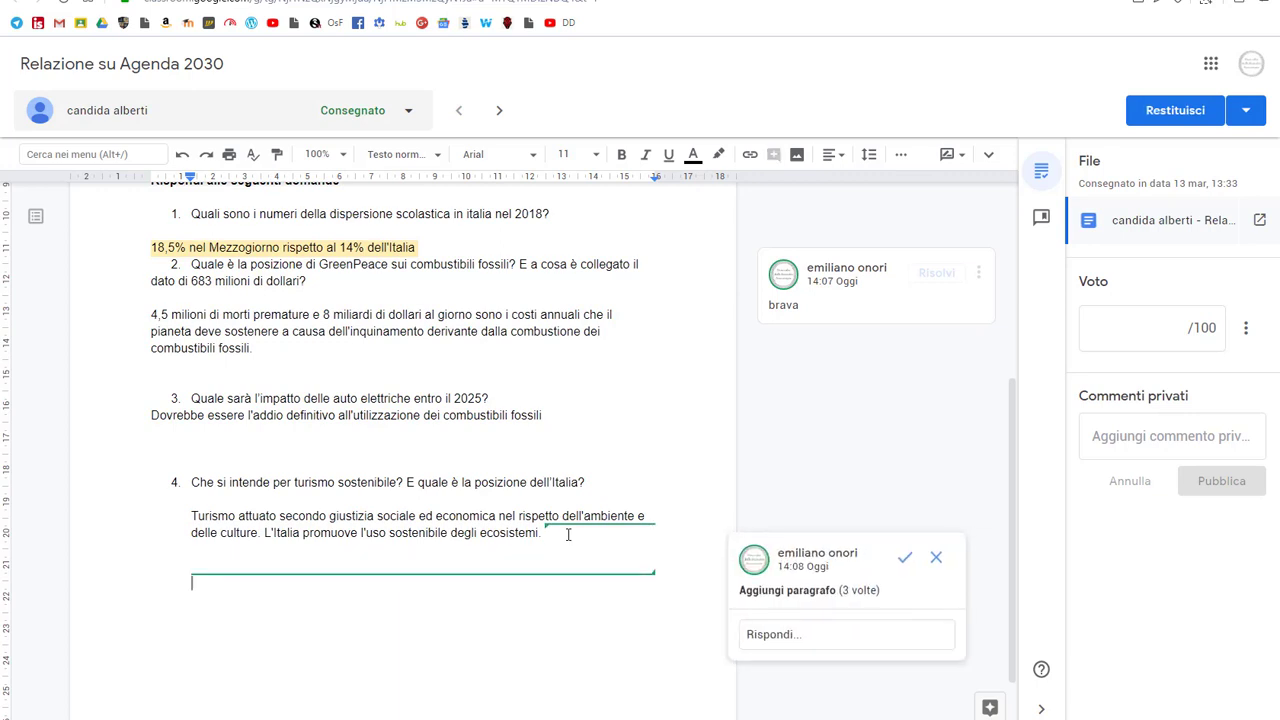
{"action": "type", "text": "Giudizion"}
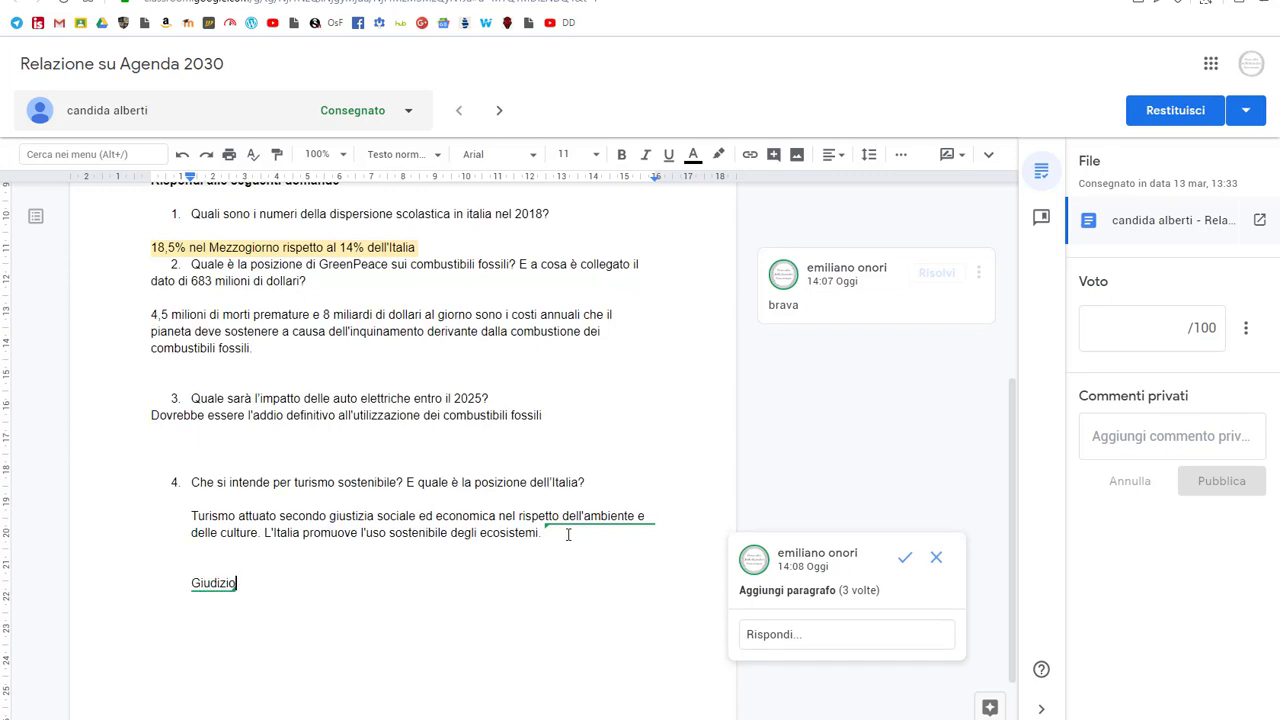
{"action": "key", "text": "BackSpace"}
{"action": "type", "text": "del docente"}
{"action": "key", "text": "Return"}
{"action": "key", "text": "Return"}
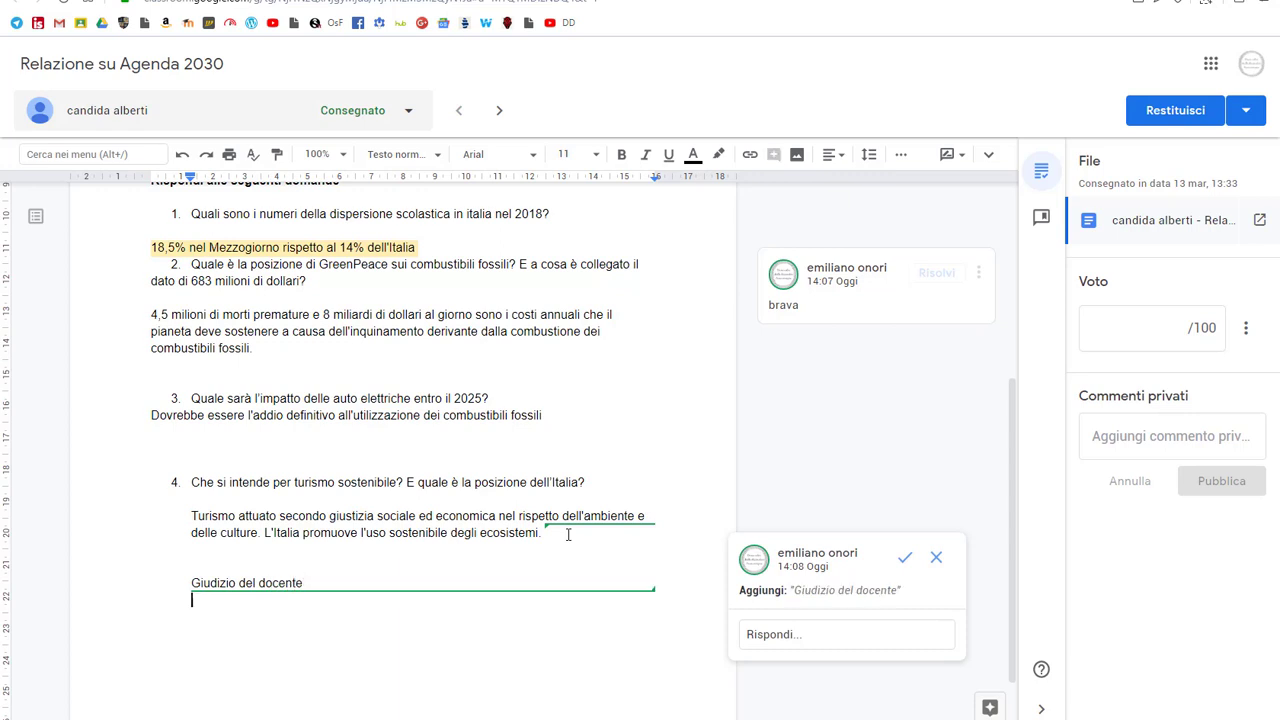
Write the judgement "Brava, il compito è ottimamente realizzato!" below the "Giudizio del docente" heading.
{"action": "type", "text": "Brava, i"}
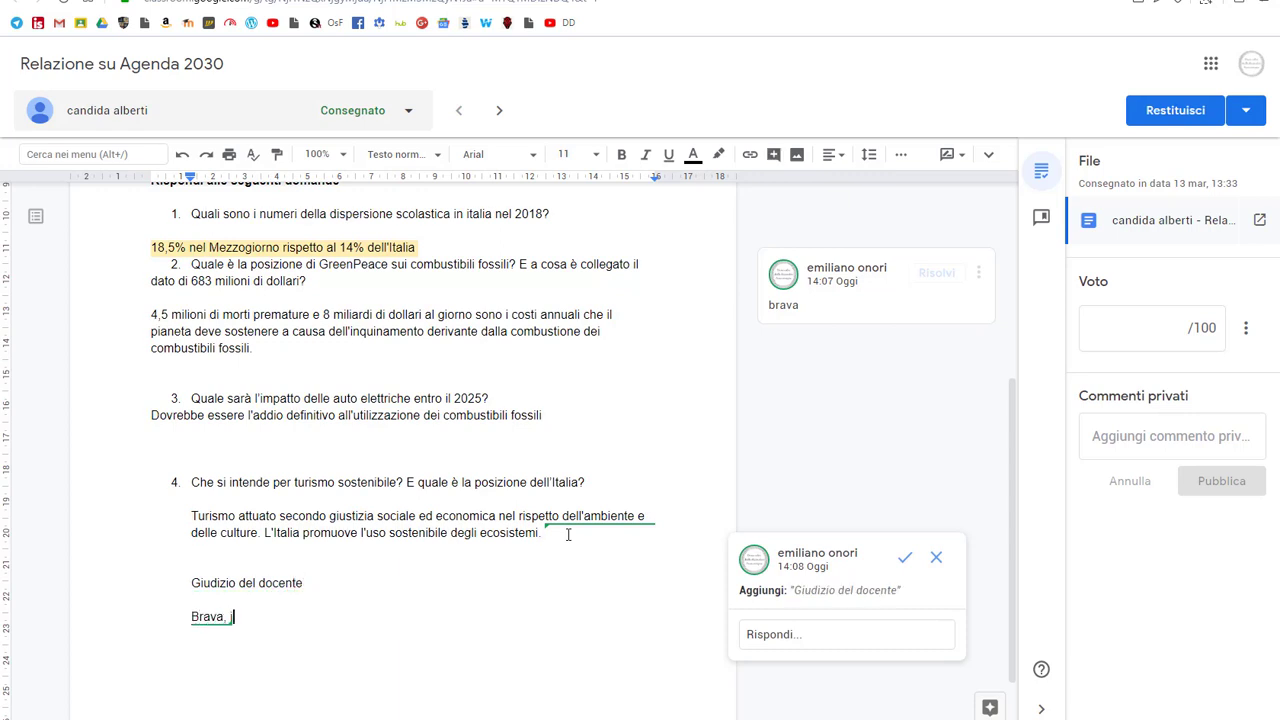
{"action": "type", "text": "l compito è ottima"}
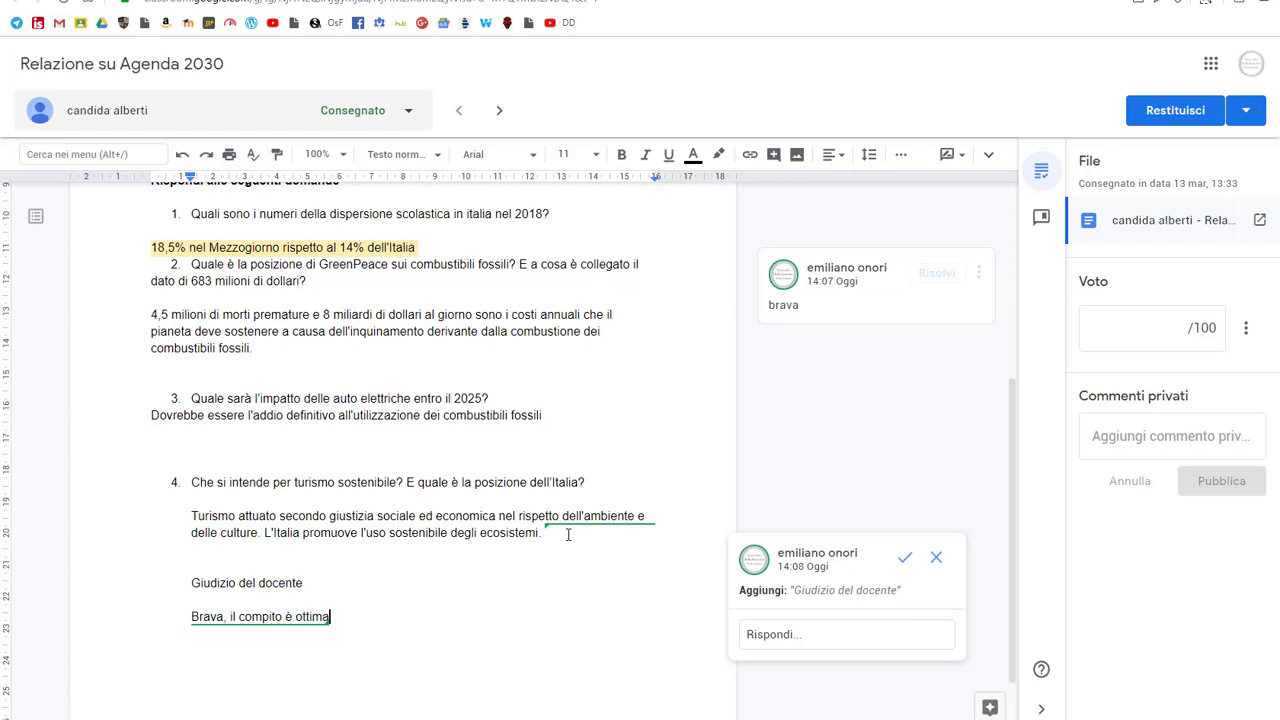
{"action": "type", "text": "mente realizzato"}
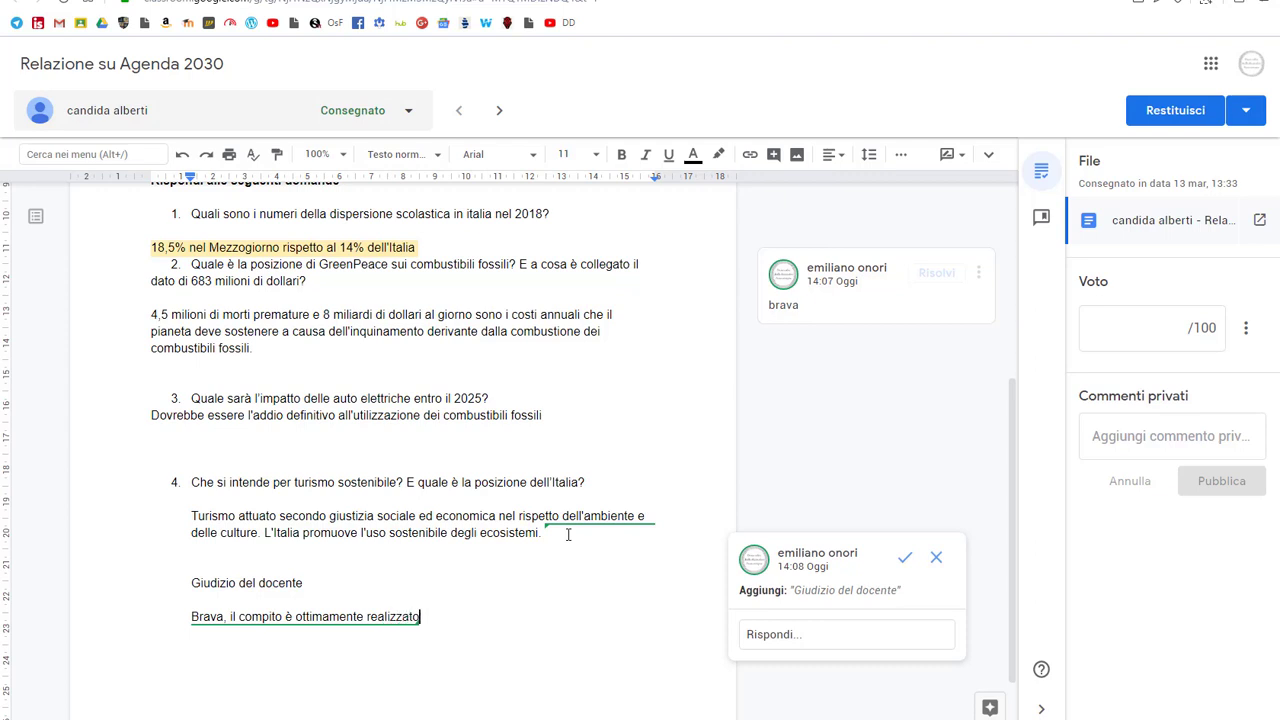
{"action": "type", "text": "!"}
Format the teacher's judgement, including its heading, in bright green bold text.
{"action": "left_click_drag", "start_coordinate": [424, 617], "coordinate": [193, 585]}
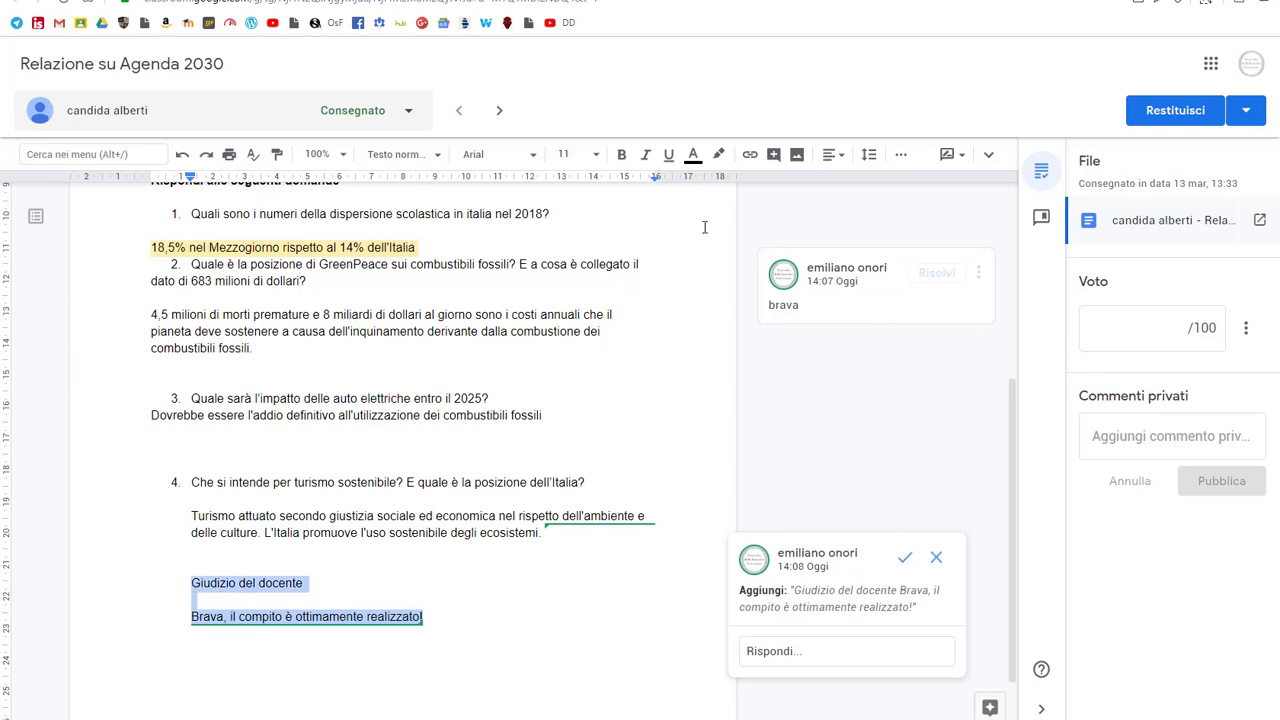
{"action": "left_click", "coordinate": [693, 158]}
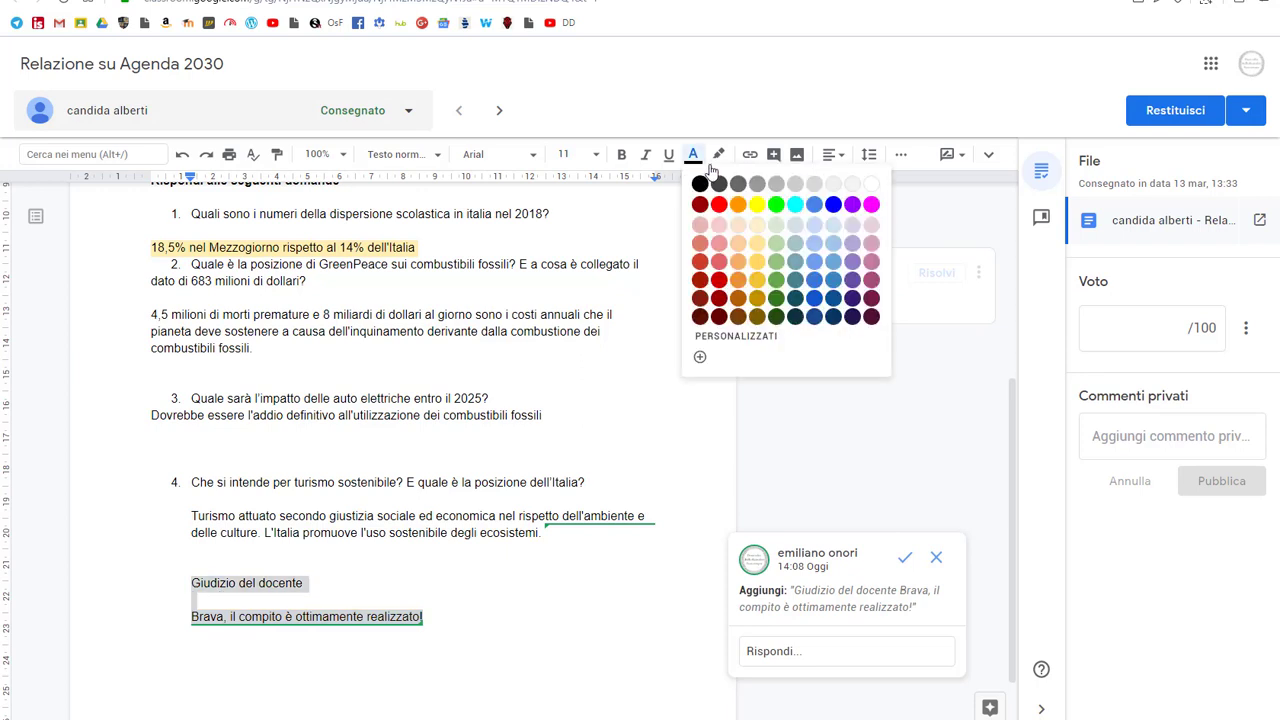
{"action": "left_click", "coordinate": [778, 205]}
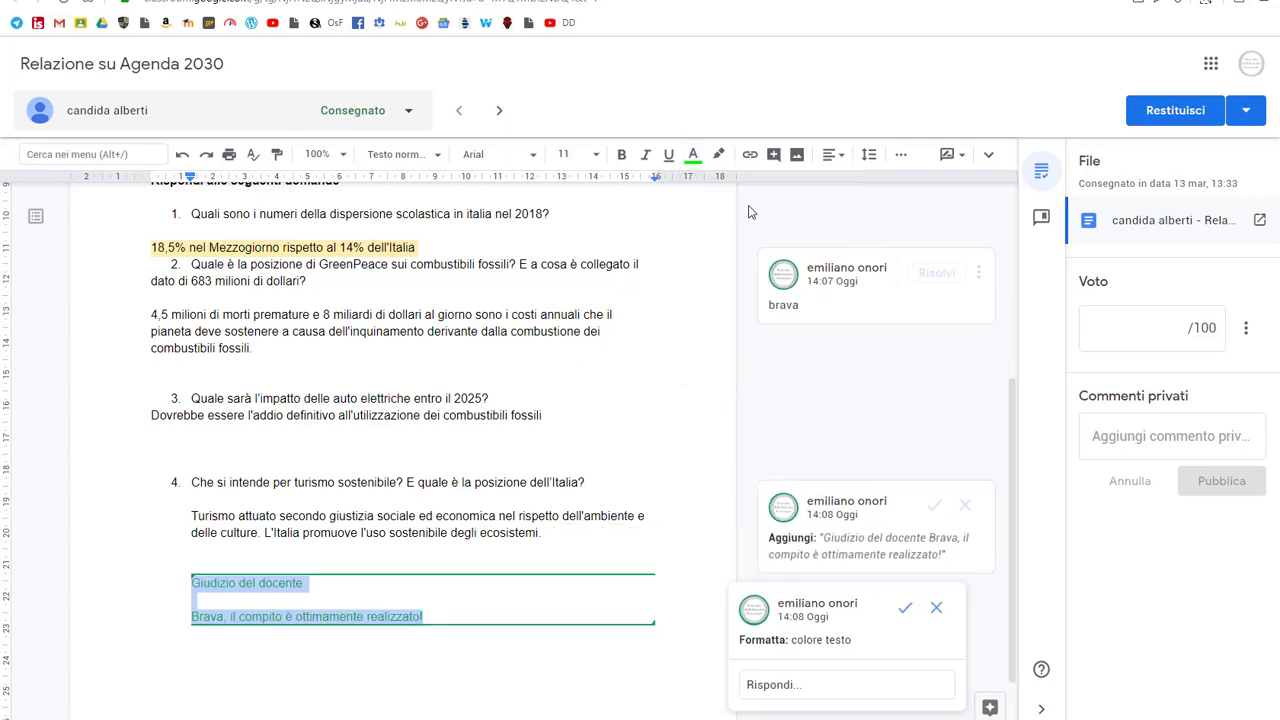
{"action": "left_click", "coordinate": [537, 535]}
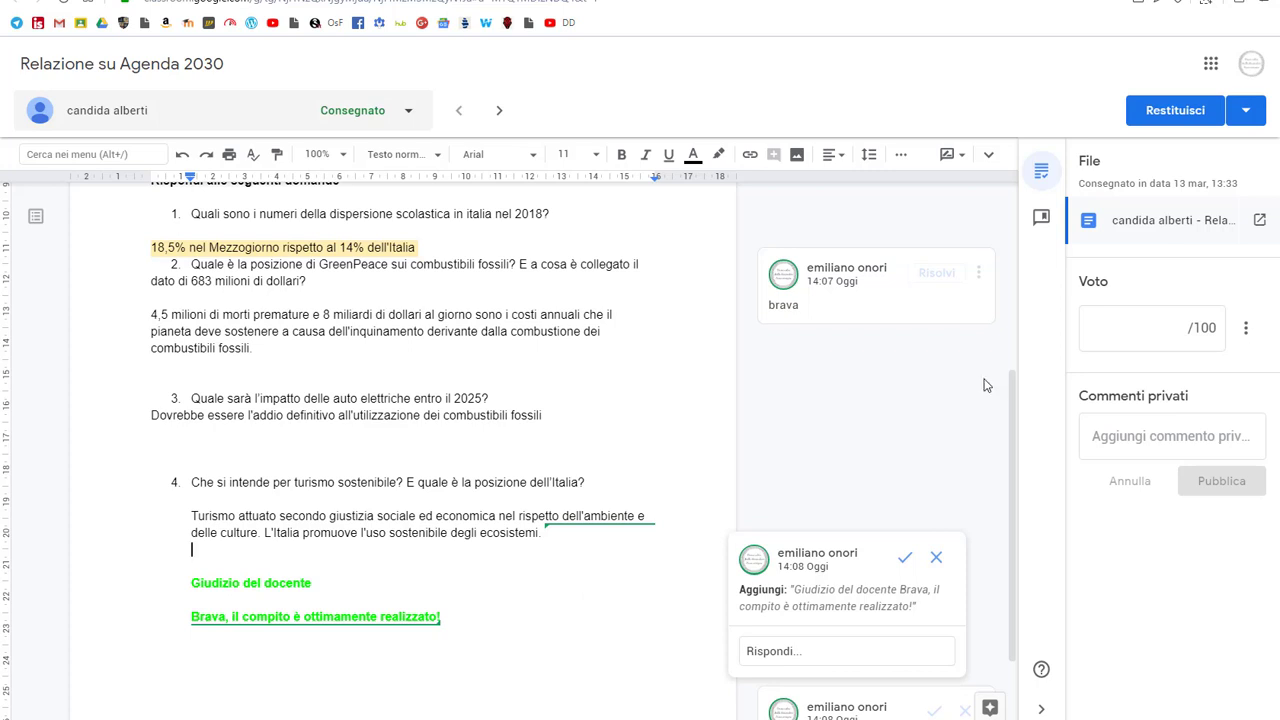
Grade the submission 100 out of 100 and return it to the student.
{"action": "left_click", "coordinate": [1166, 331]}
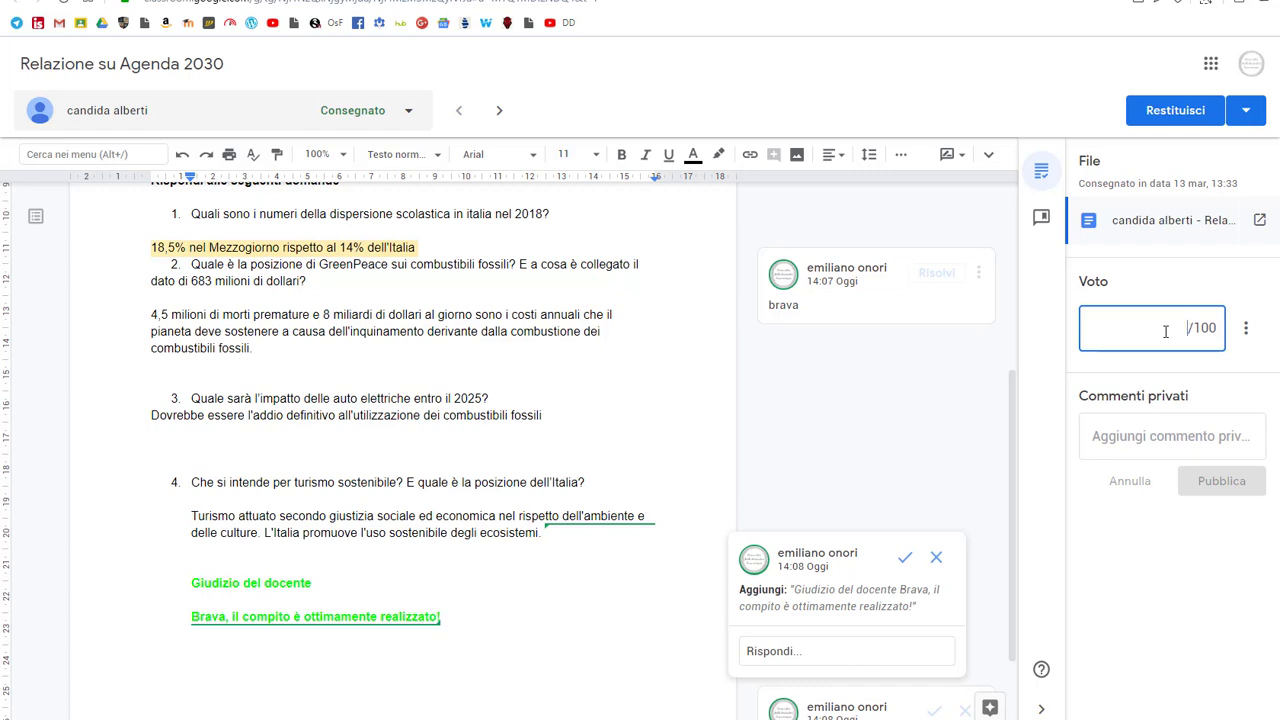
{"action": "type", "text": "100"}
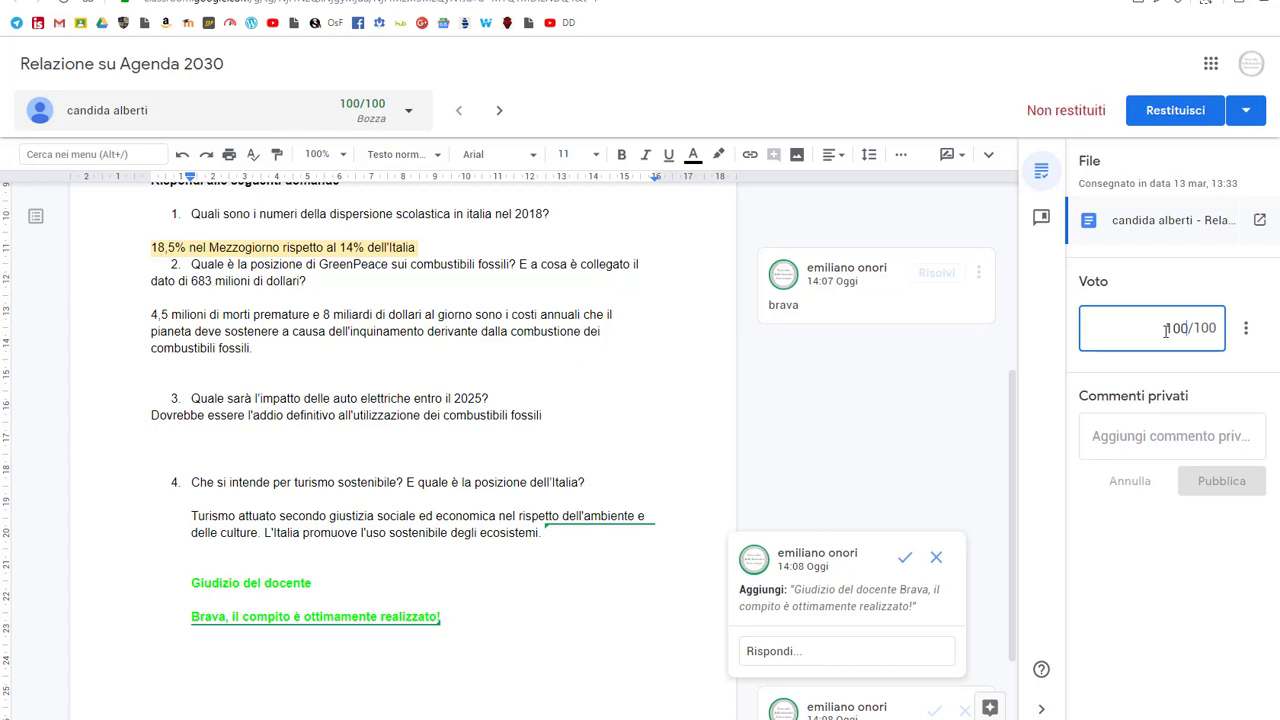
{"action": "left_click", "coordinate": [1030, 118]}
{"action": "left_click_drag", "start_coordinate": [1030, 118], "coordinate": [1112, 114]}
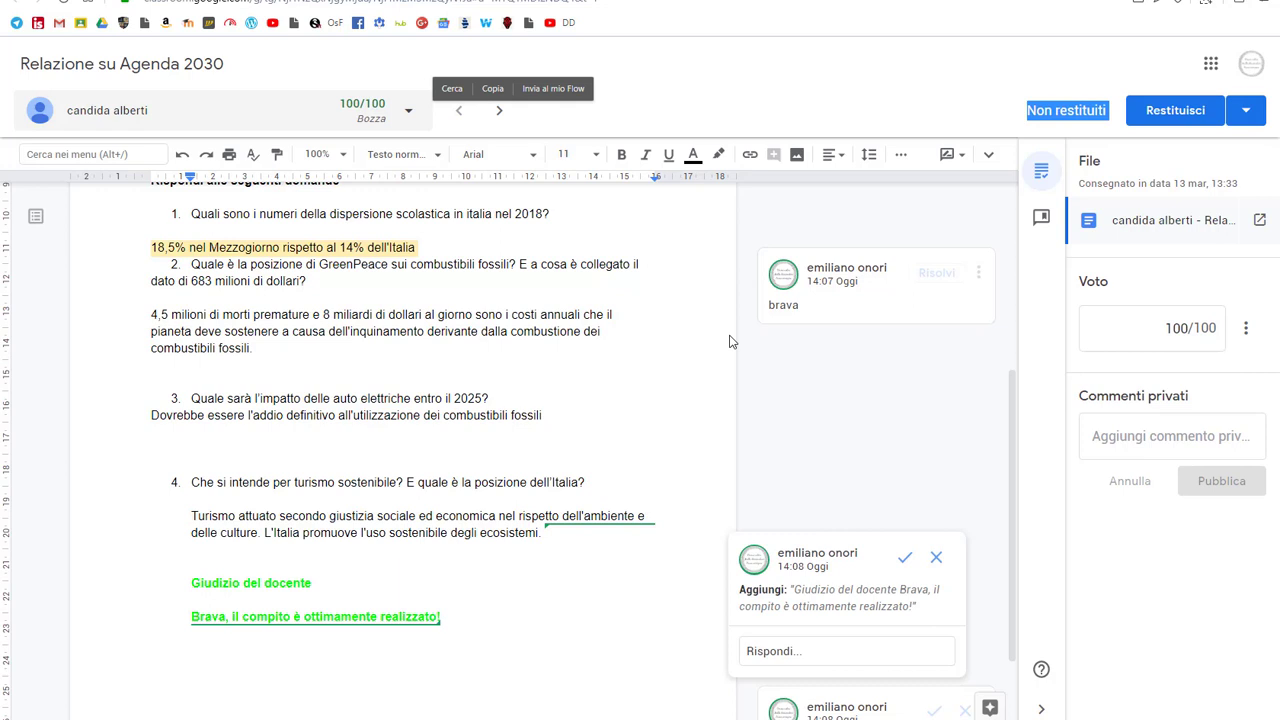
{"action": "left_click", "coordinate": [1172, 114]}
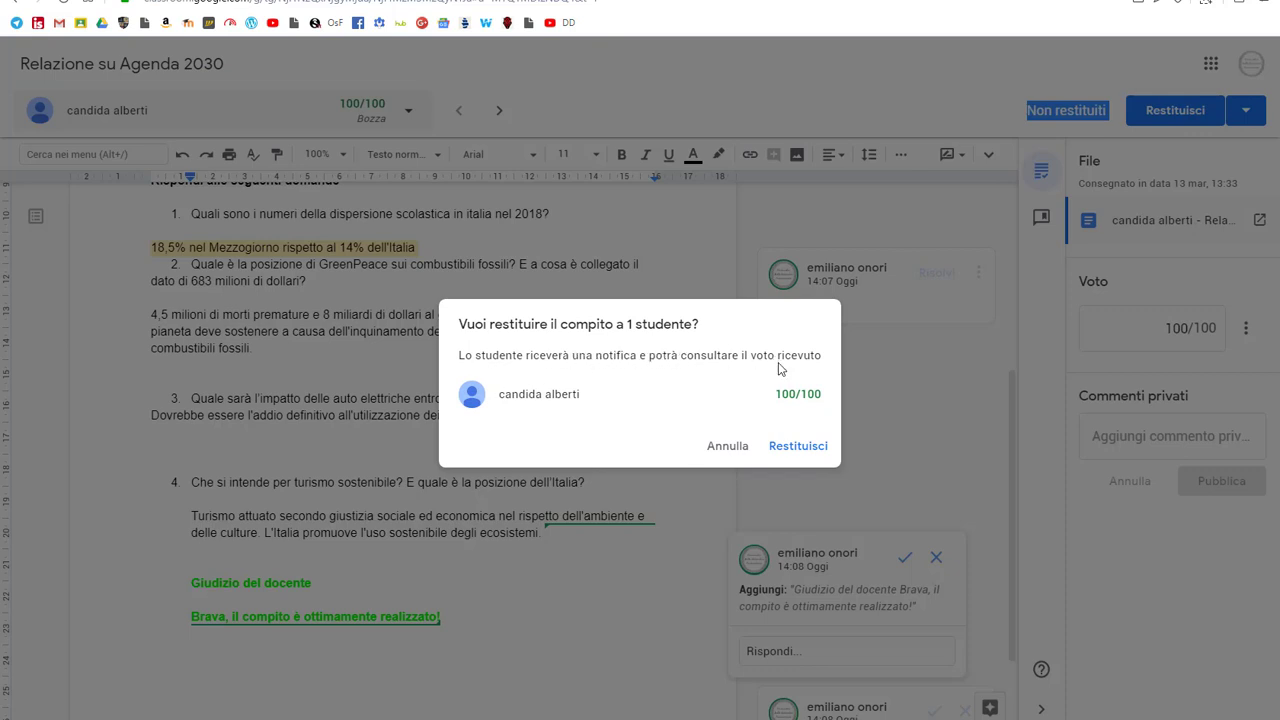
{"action": "left_click", "coordinate": [792, 447]}
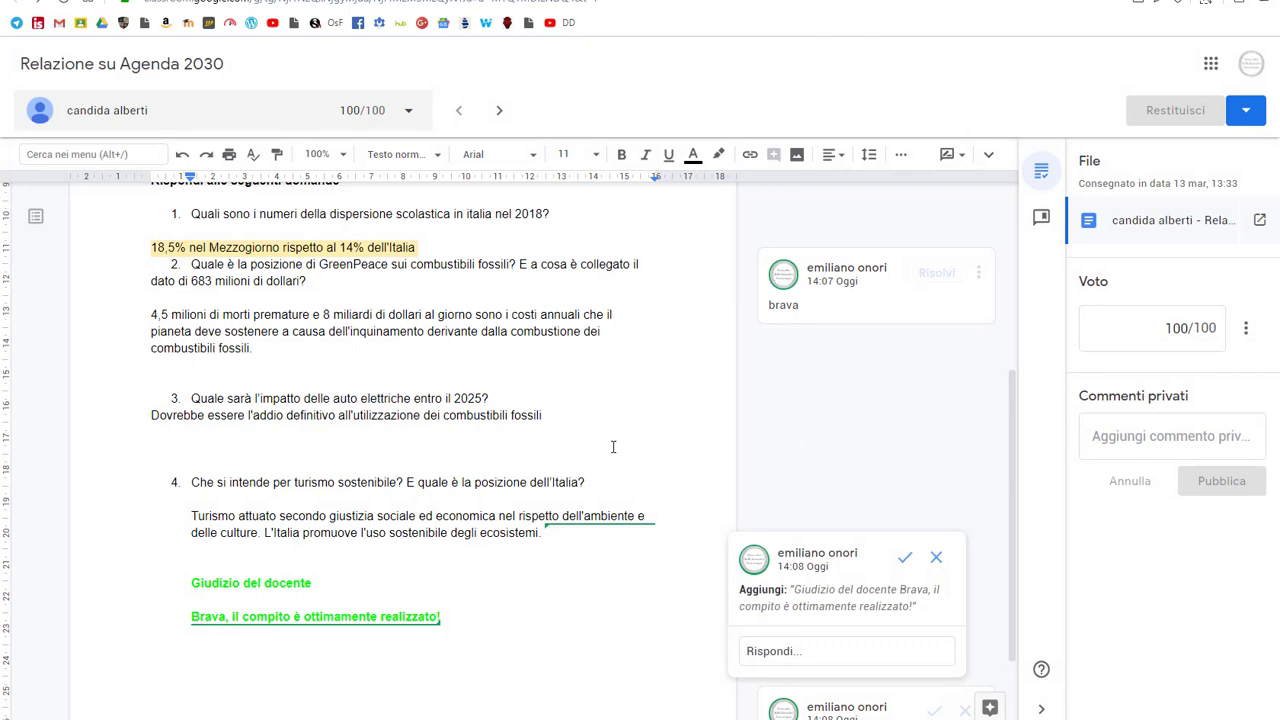
Go back to the list of turned-in work and open the second remaining student's submission.
{"action": "scroll", "coordinate": [600, 443], "scroll_direction": "up", "scroll_amount": 3}
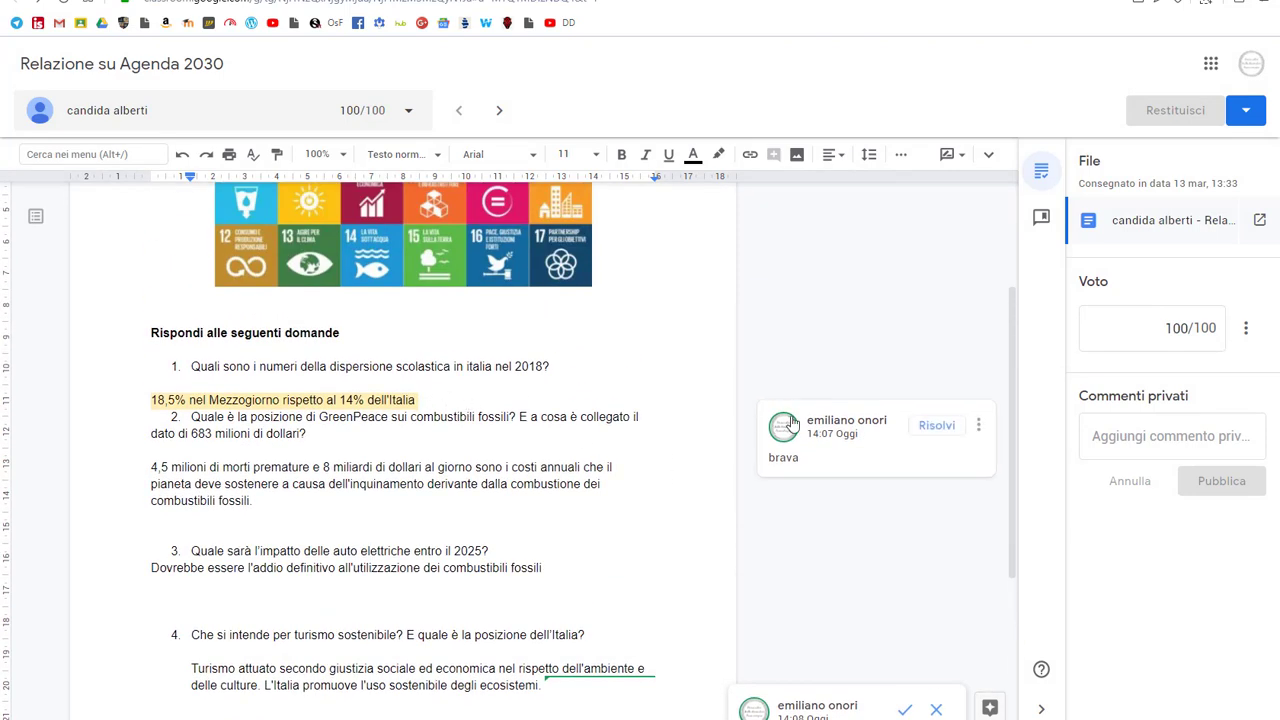
{"action": "scroll", "coordinate": [697, 432], "scroll_direction": "down", "scroll_amount": 3}
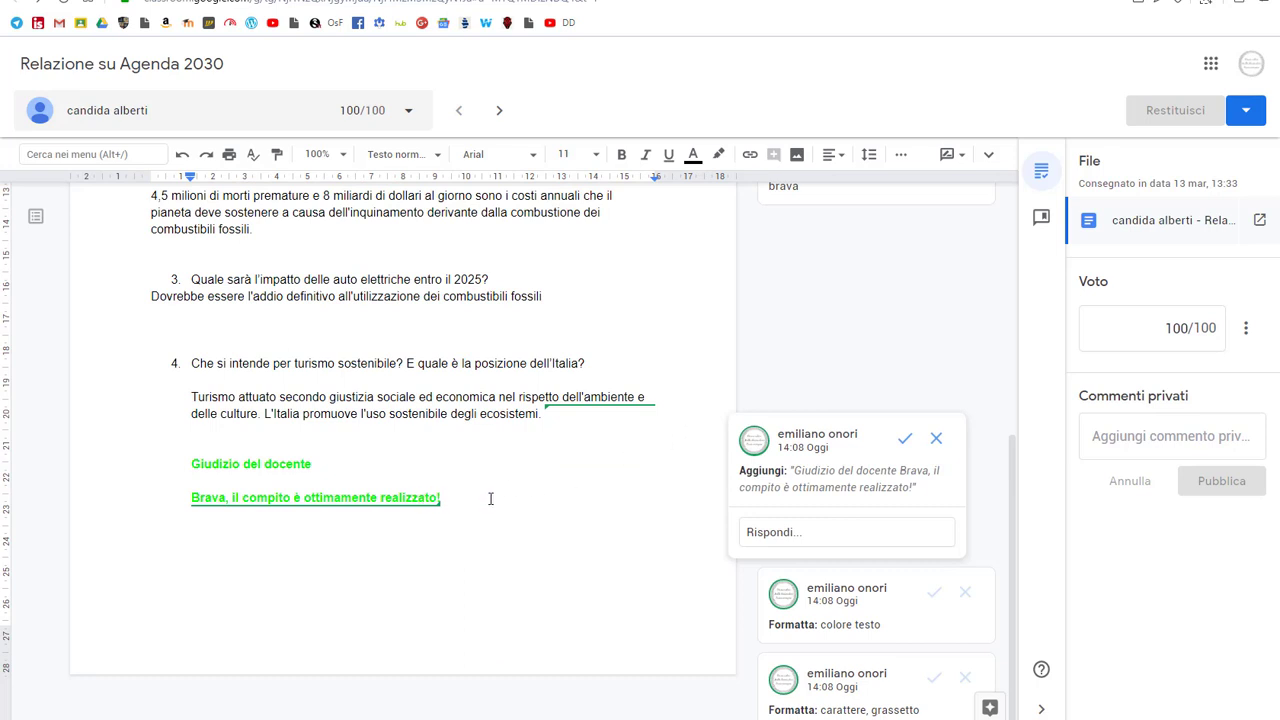
{"action": "key", "text": "alt+Left"}
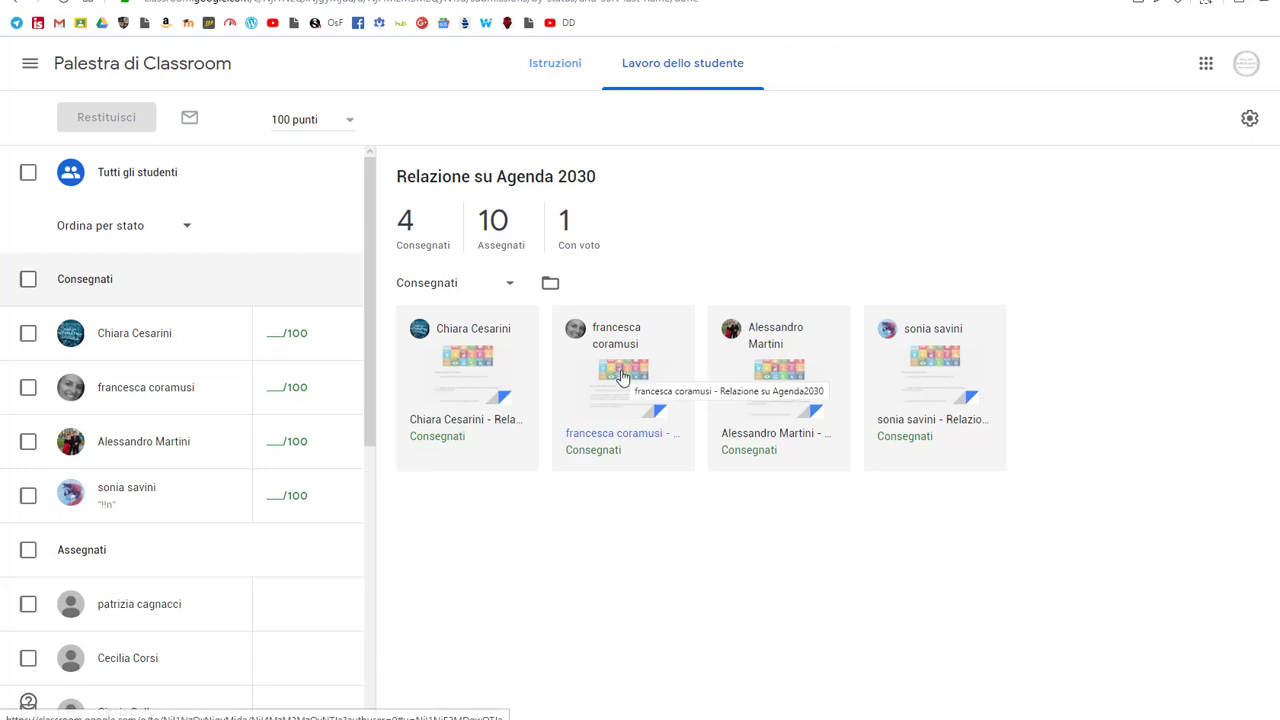
{"action": "left_click", "coordinate": [623, 380]}
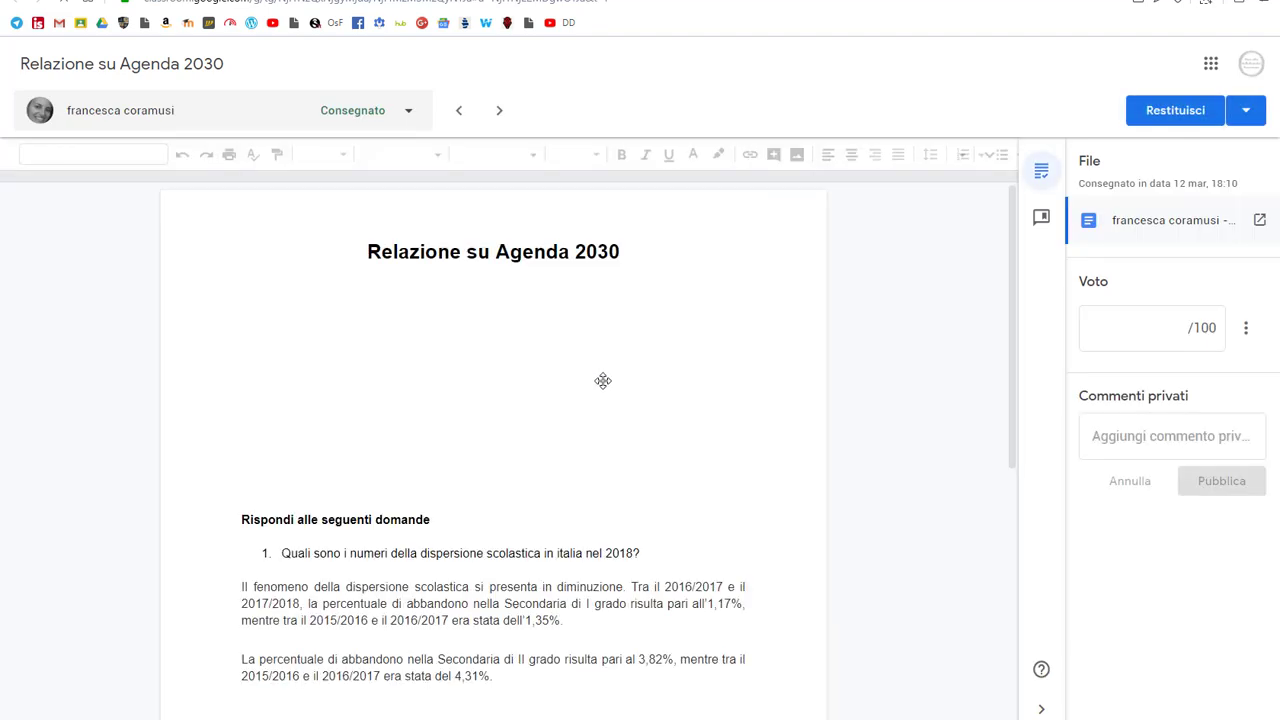
Read through this student's answers to questions 1 to 4 of the Agenda 2030 report.
{"action": "scroll", "coordinate": [544, 405], "scroll_direction": "down", "scroll_amount": 1}
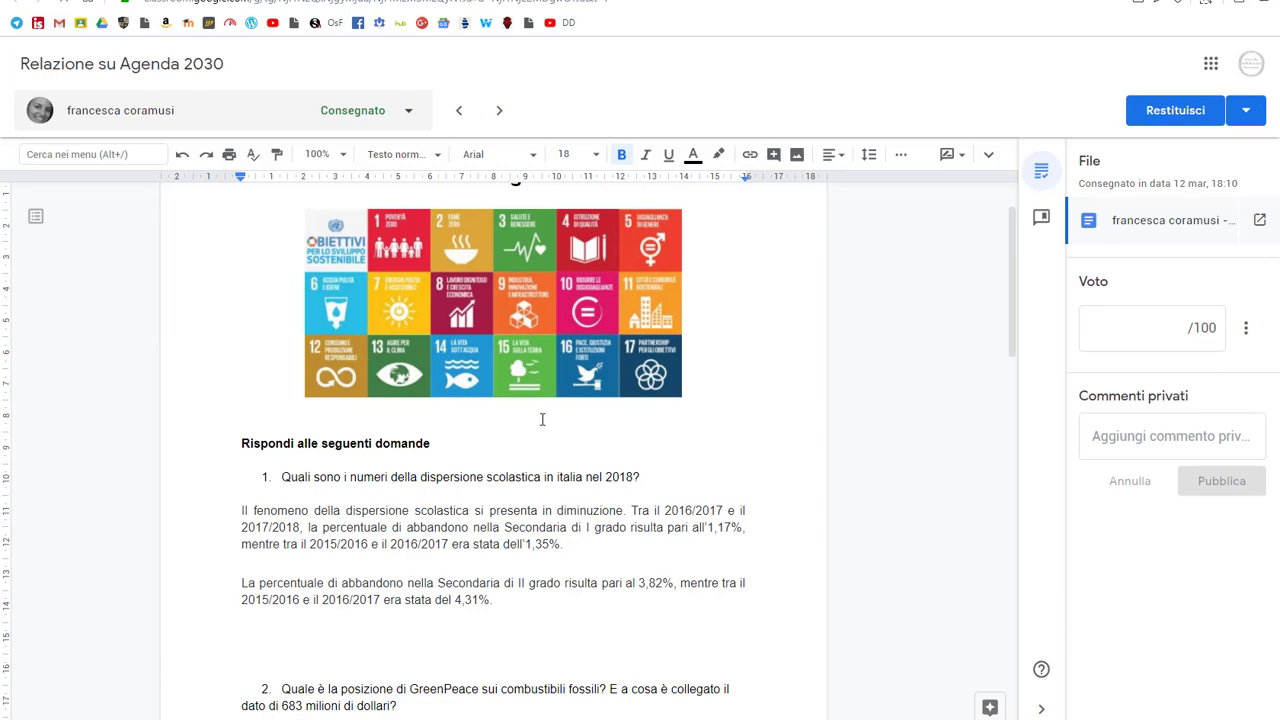
{"action": "scroll", "coordinate": [533, 431], "scroll_direction": "down", "scroll_amount": 1}
{"action": "scroll", "coordinate": [533, 431], "scroll_direction": "down", "scroll_amount": 1}
{"action": "scroll", "coordinate": [535, 430], "scroll_direction": "down", "scroll_amount": 2}
{"action": "scroll", "coordinate": [537, 430], "scroll_direction": "up", "scroll_amount": 3}
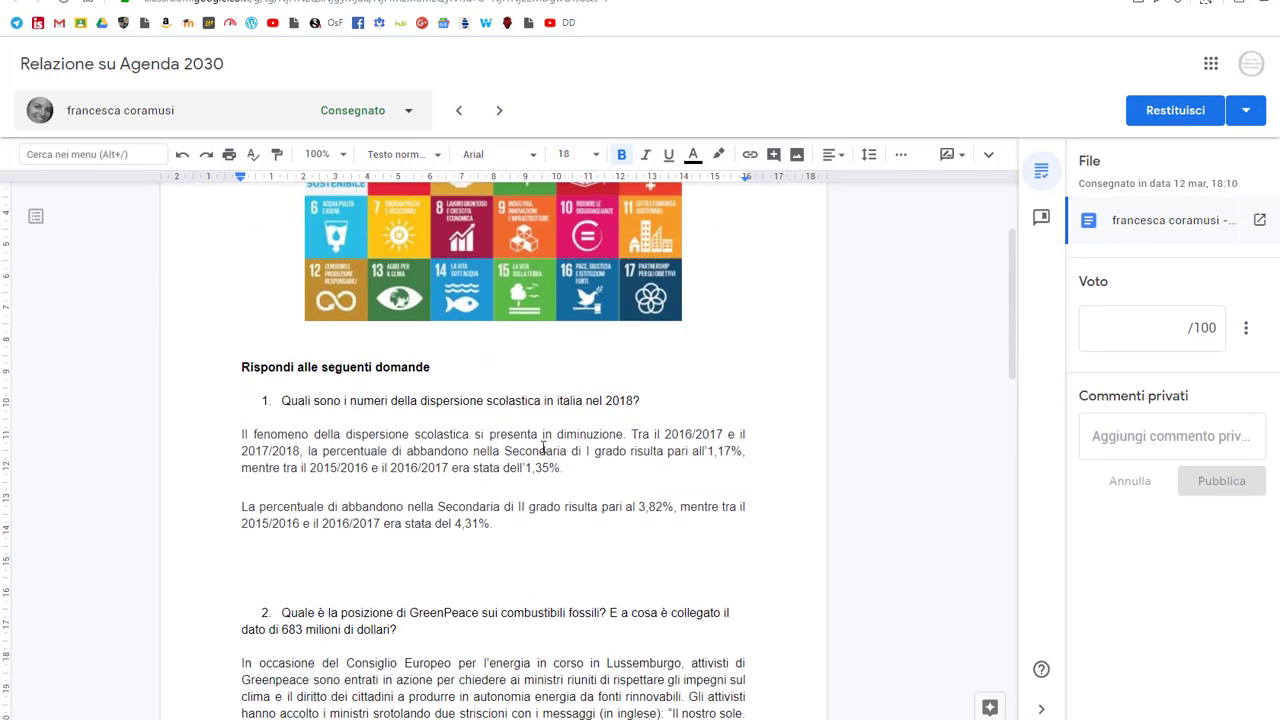
{"action": "left_click_drag", "start_coordinate": [576, 470], "coordinate": [241, 440]}
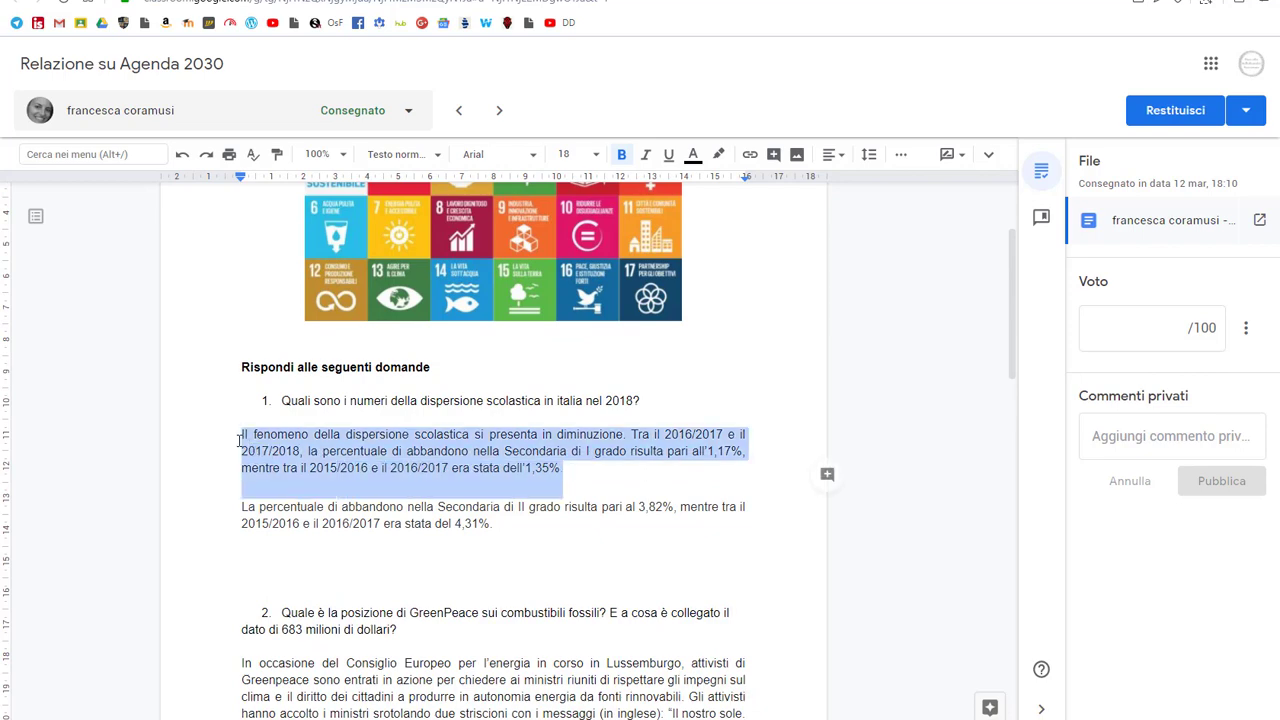
{"action": "scroll", "coordinate": [344, 420], "scroll_direction": "down", "scroll_amount": 3}
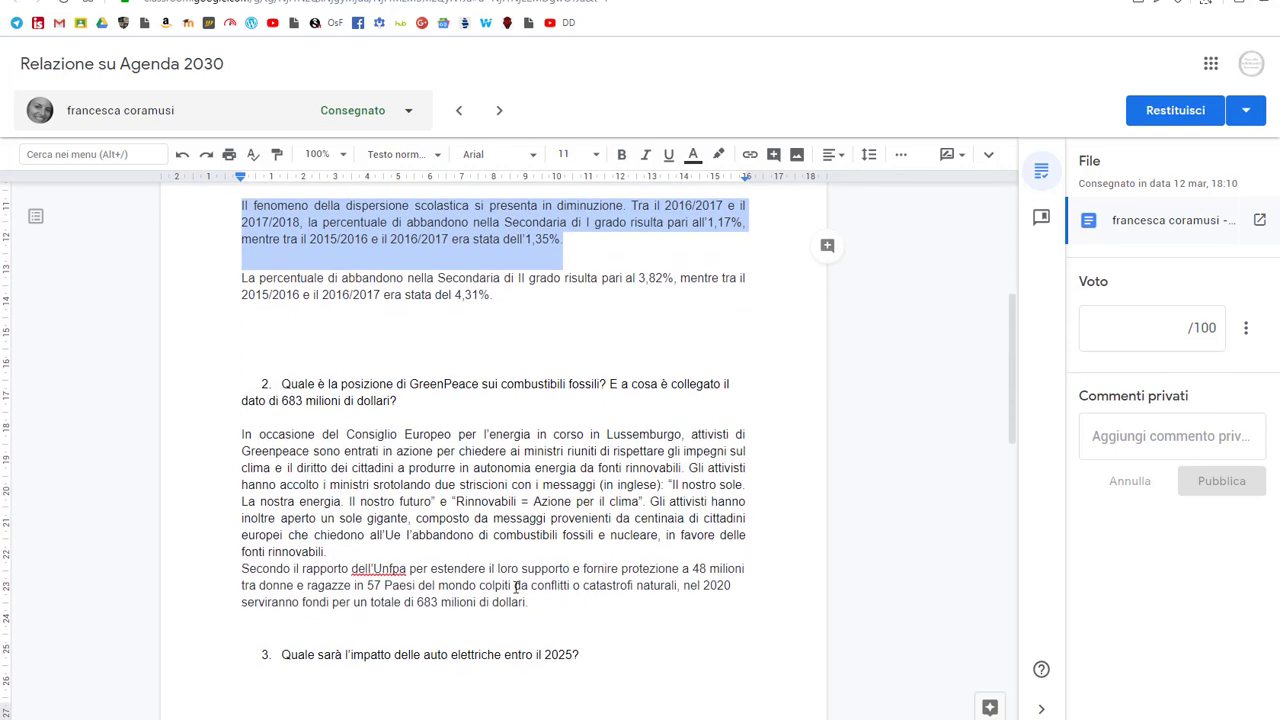
{"action": "left_click_drag", "start_coordinate": [528, 602], "coordinate": [459, 436]}
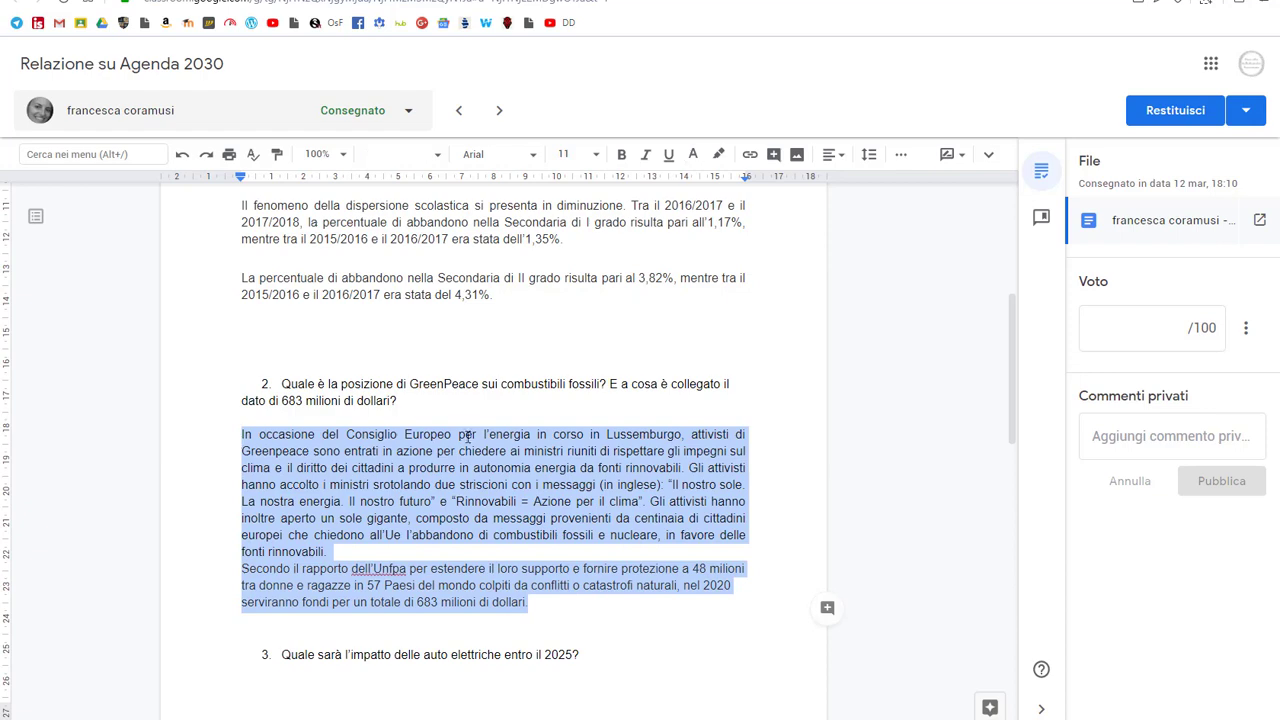
{"action": "scroll", "coordinate": [459, 436], "scroll_direction": "down", "scroll_amount": 9}
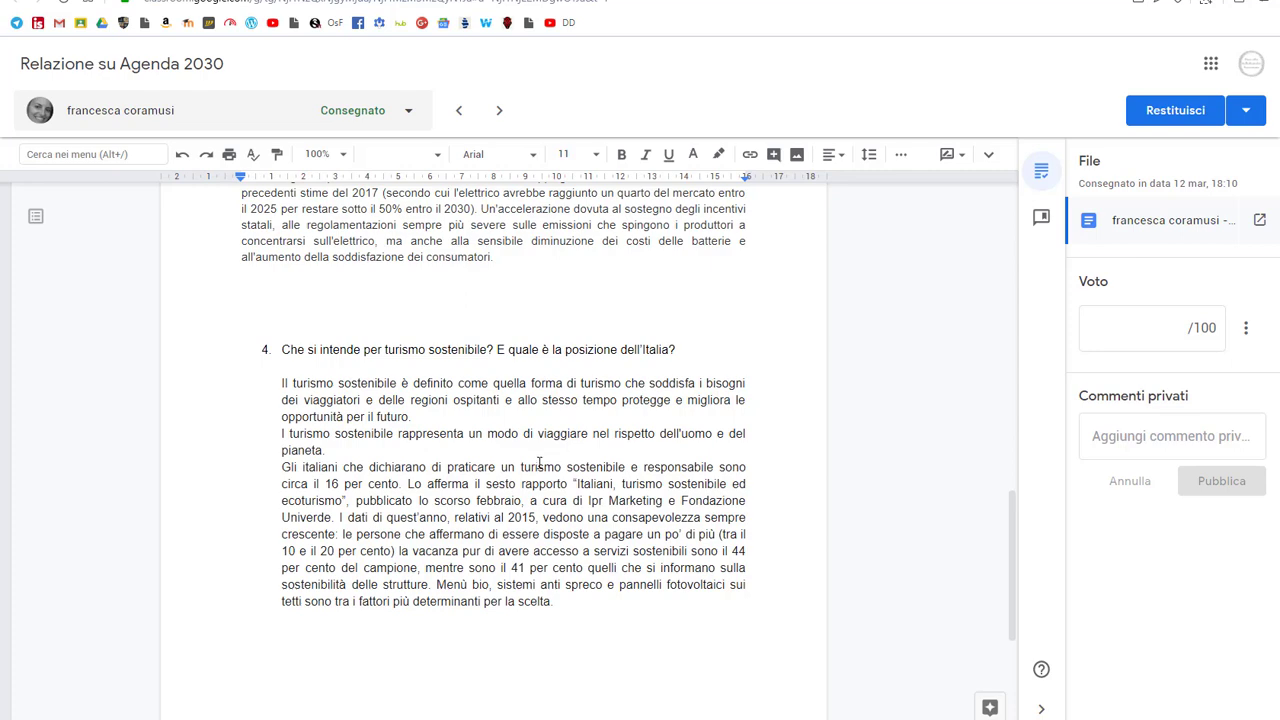
Recheck the student's answers and grade the submission 100 out of 100.
{"action": "scroll", "coordinate": [547, 460], "scroll_direction": "up", "scroll_amount": 5}
{"action": "scroll", "coordinate": [545, 461], "scroll_direction": "up", "scroll_amount": 3}
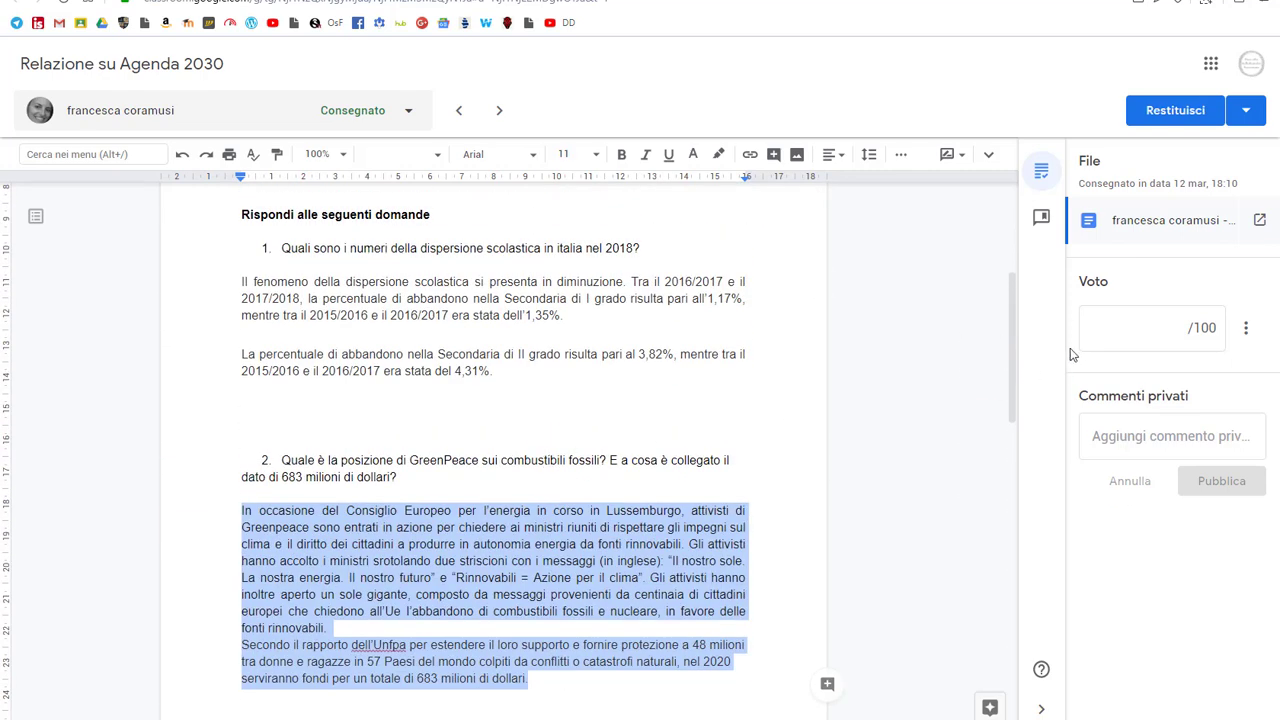
{"action": "scroll", "coordinate": [663, 550], "scroll_direction": "down", "scroll_amount": 4}
{"action": "scroll", "coordinate": [663, 550], "scroll_direction": "down", "scroll_amount": 4}
{"action": "left_click", "coordinate": [365, 640]}
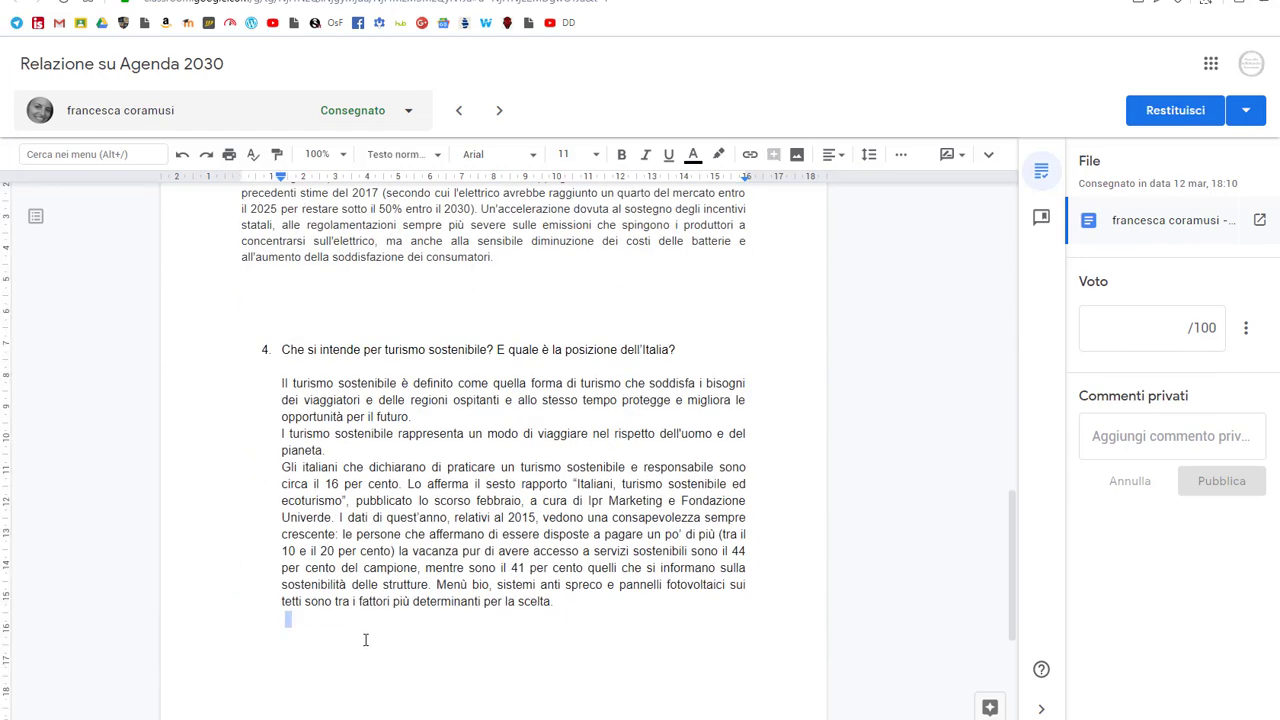
{"action": "left_click", "coordinate": [1152, 327]}
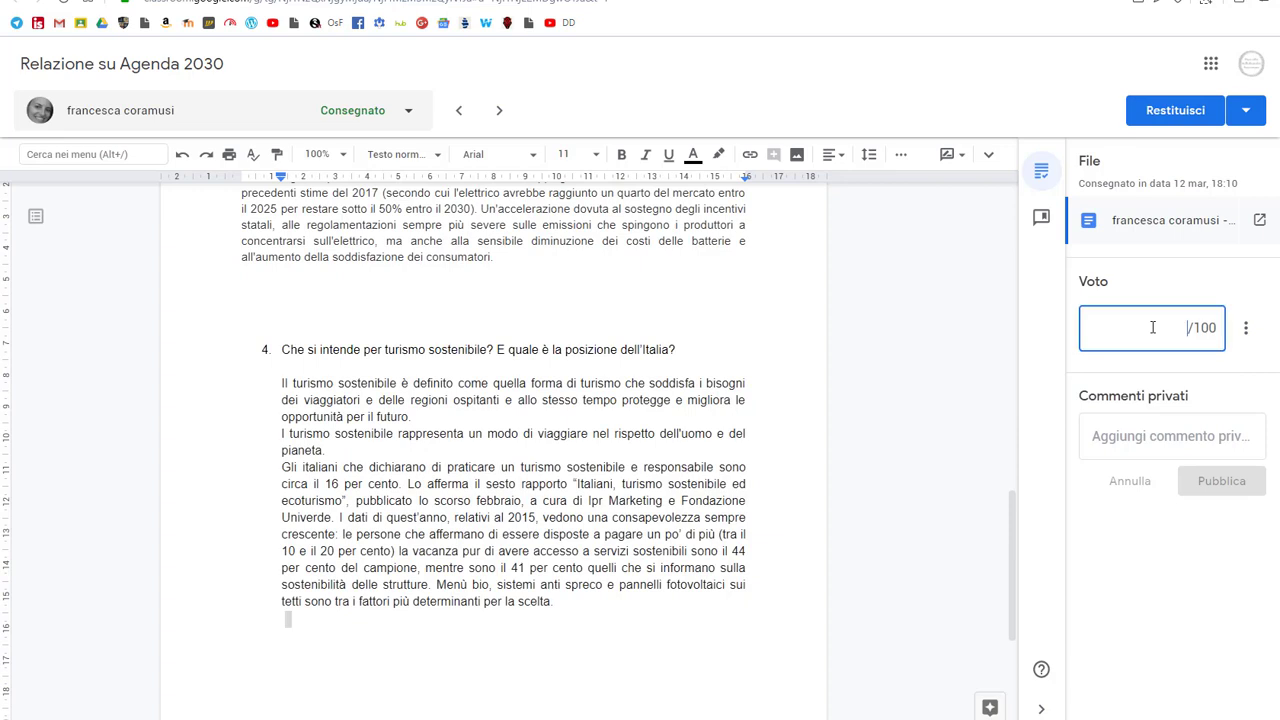
{"action": "type", "text": "100"}
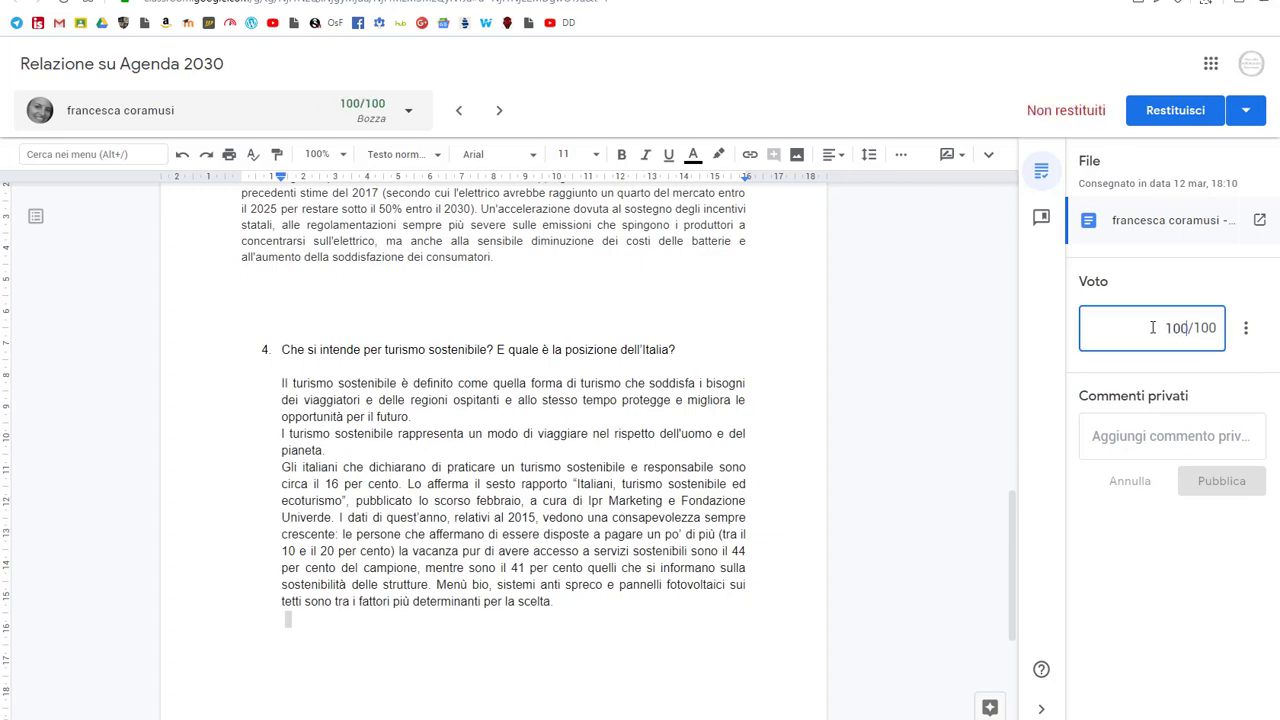
{"action": "left_click", "coordinate": [1168, 437]}
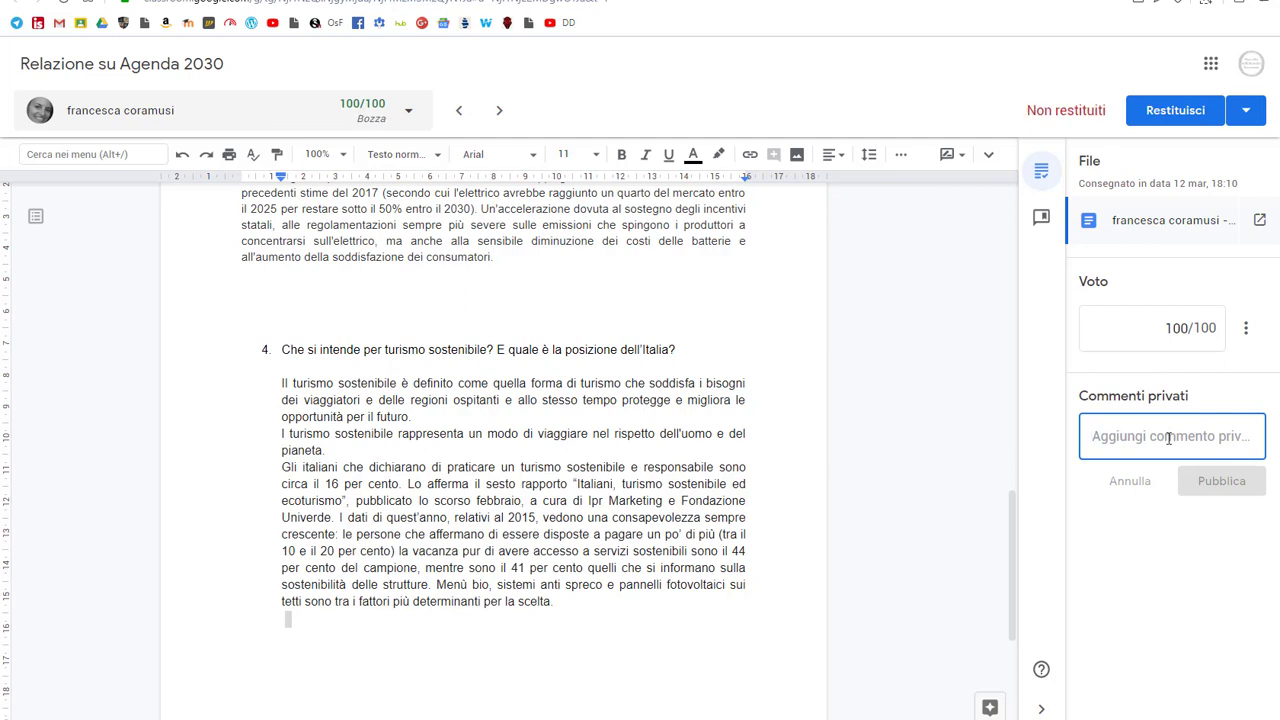
{"action": "left_click", "coordinate": [308, 652]}
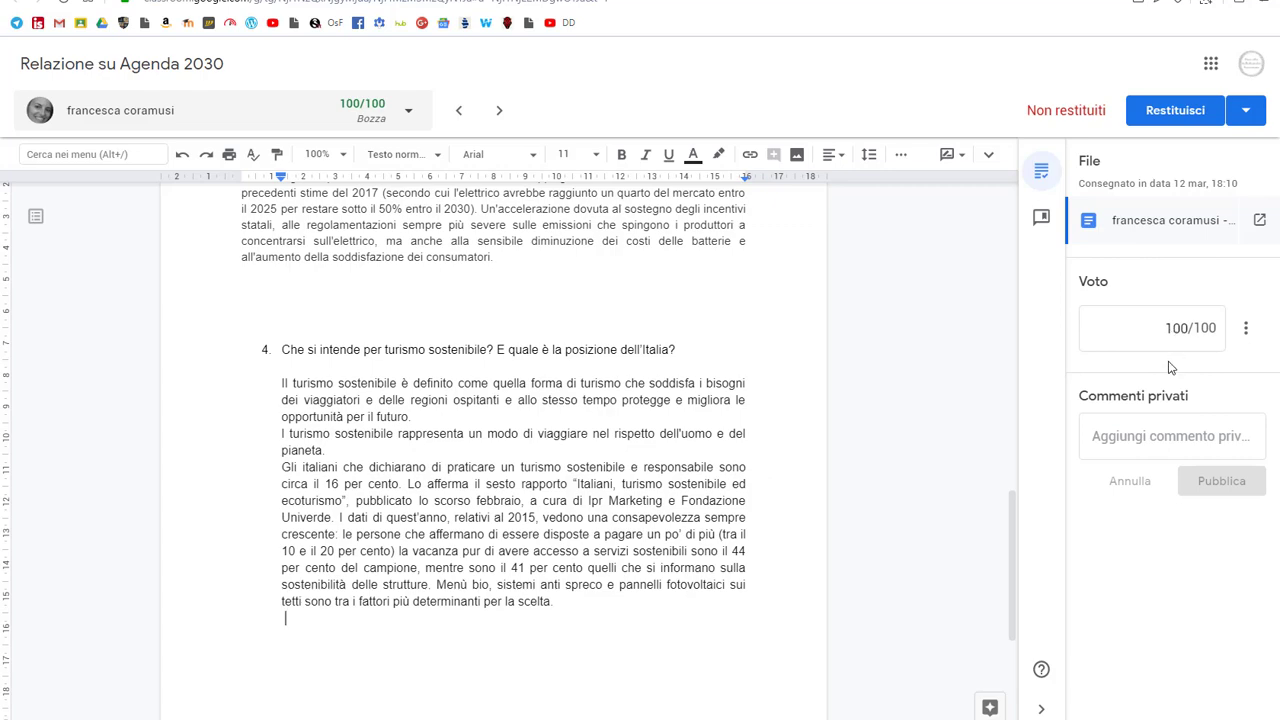
Return the graded submission to the student.
{"action": "left_click", "coordinate": [1169, 119]}
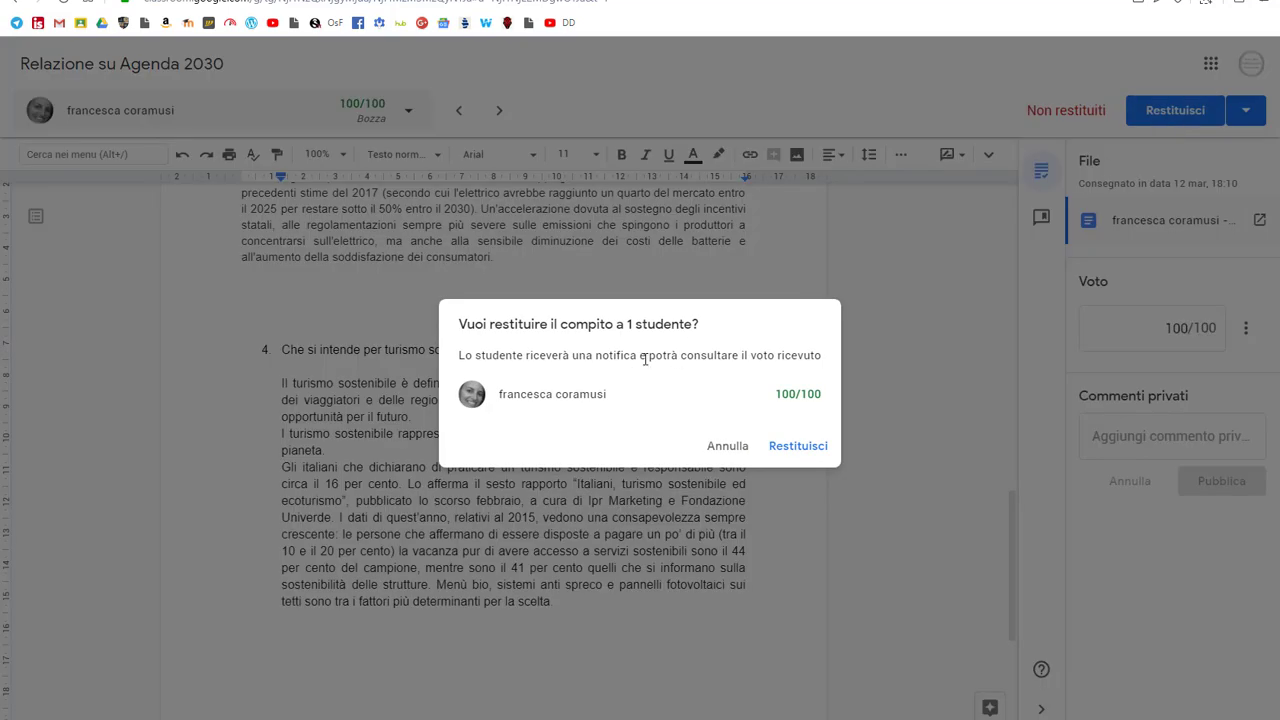
{"action": "left_click_drag", "start_coordinate": [570, 355], "coordinate": [789, 360]}
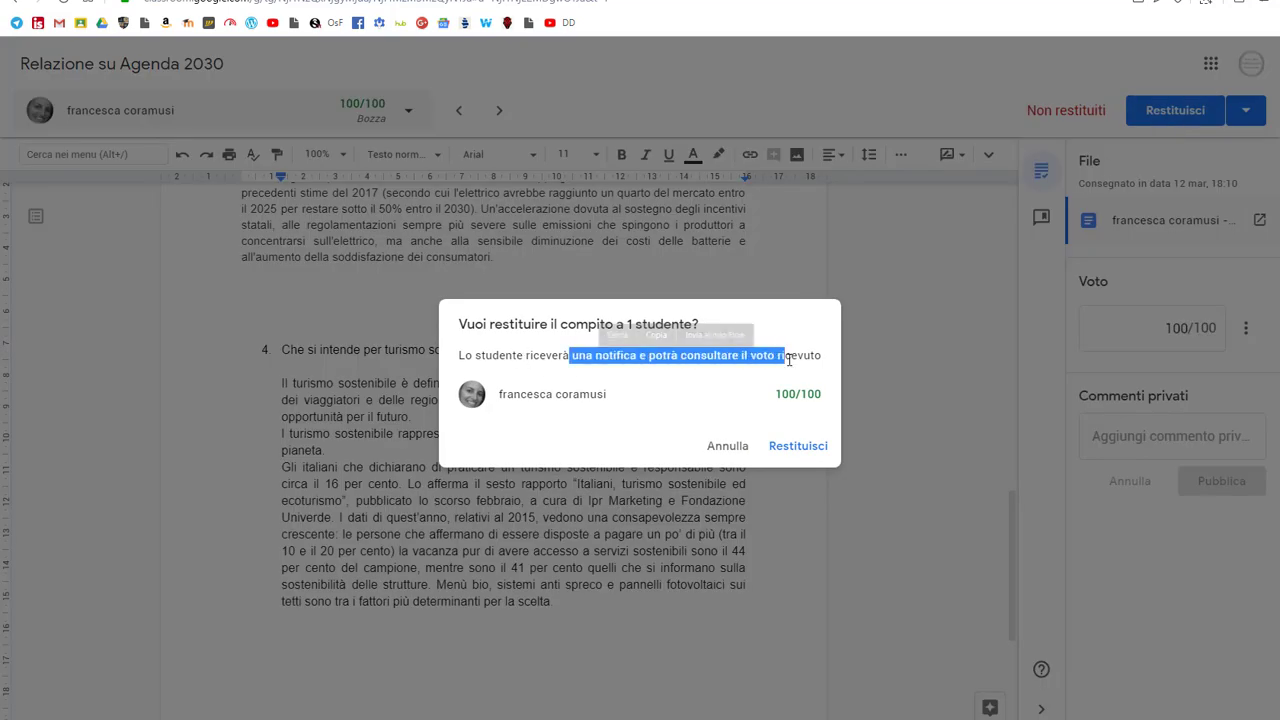
{"action": "left_click", "coordinate": [810, 449]}
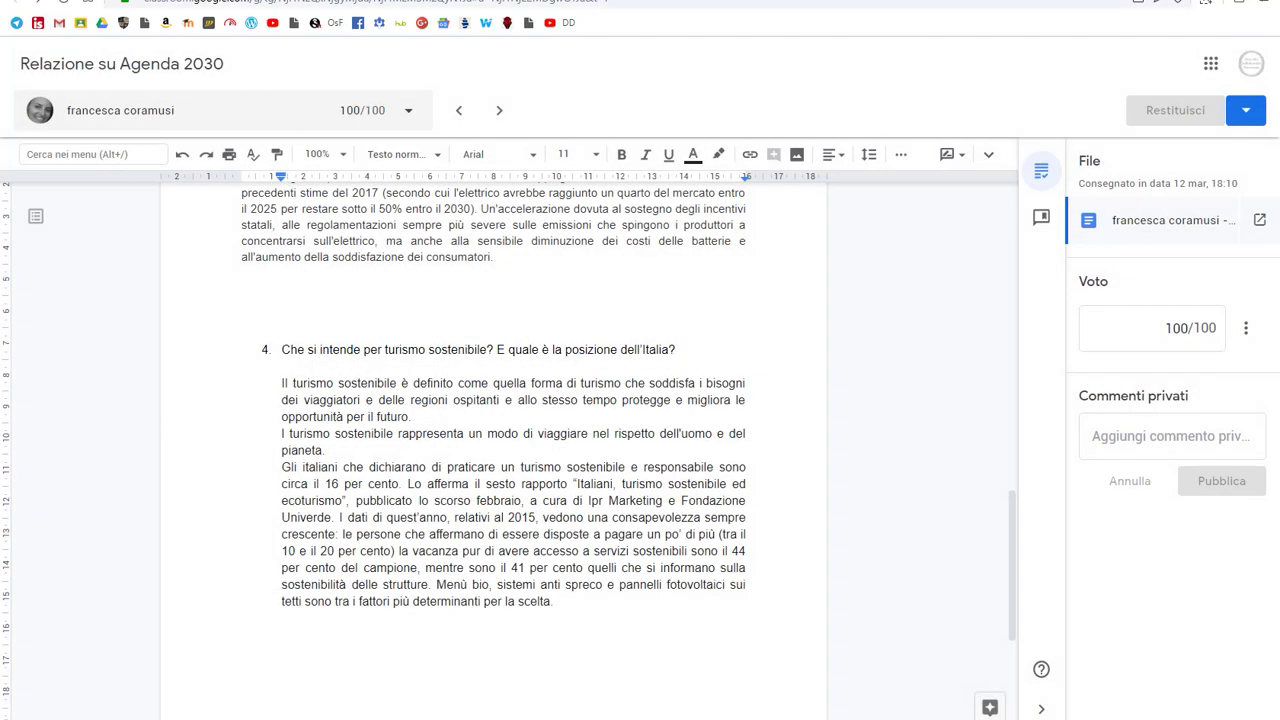
Go back to the list of turned-in work and open the first remaining student's submission to check its questions.
{"action": "left_click", "coordinate": [223, 2]}
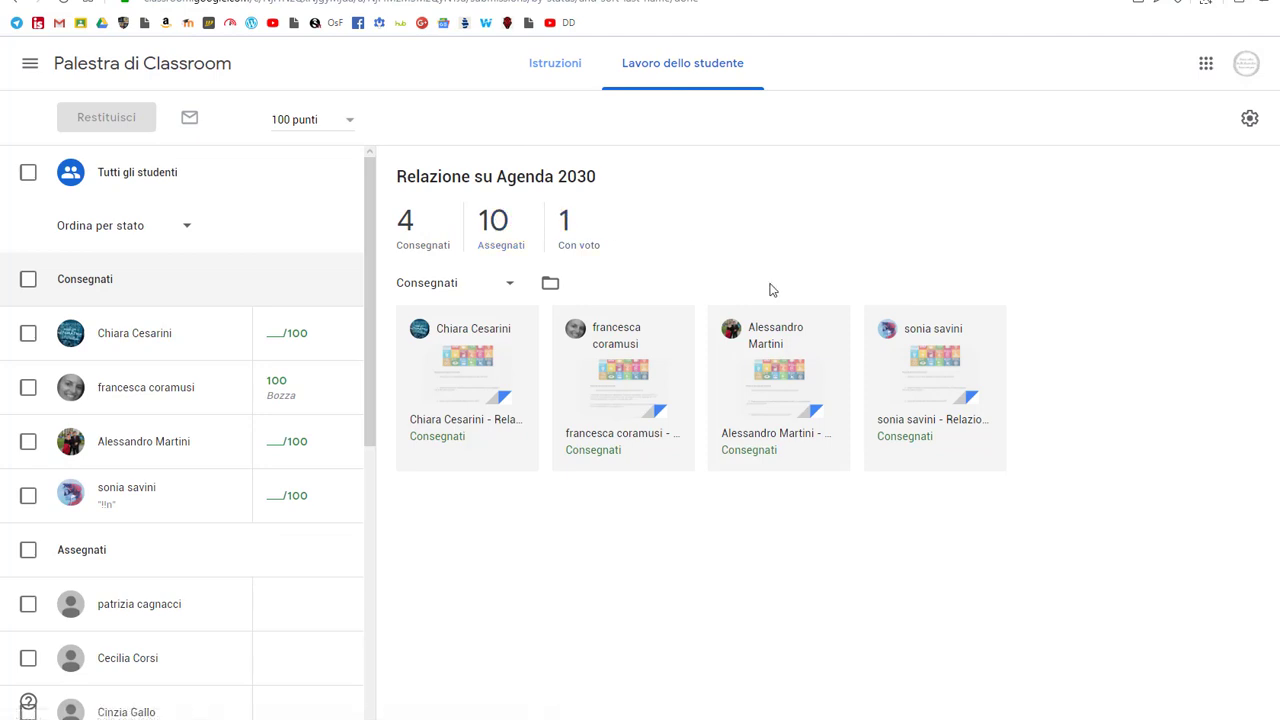
{"action": "left_click", "coordinate": [466, 368]}
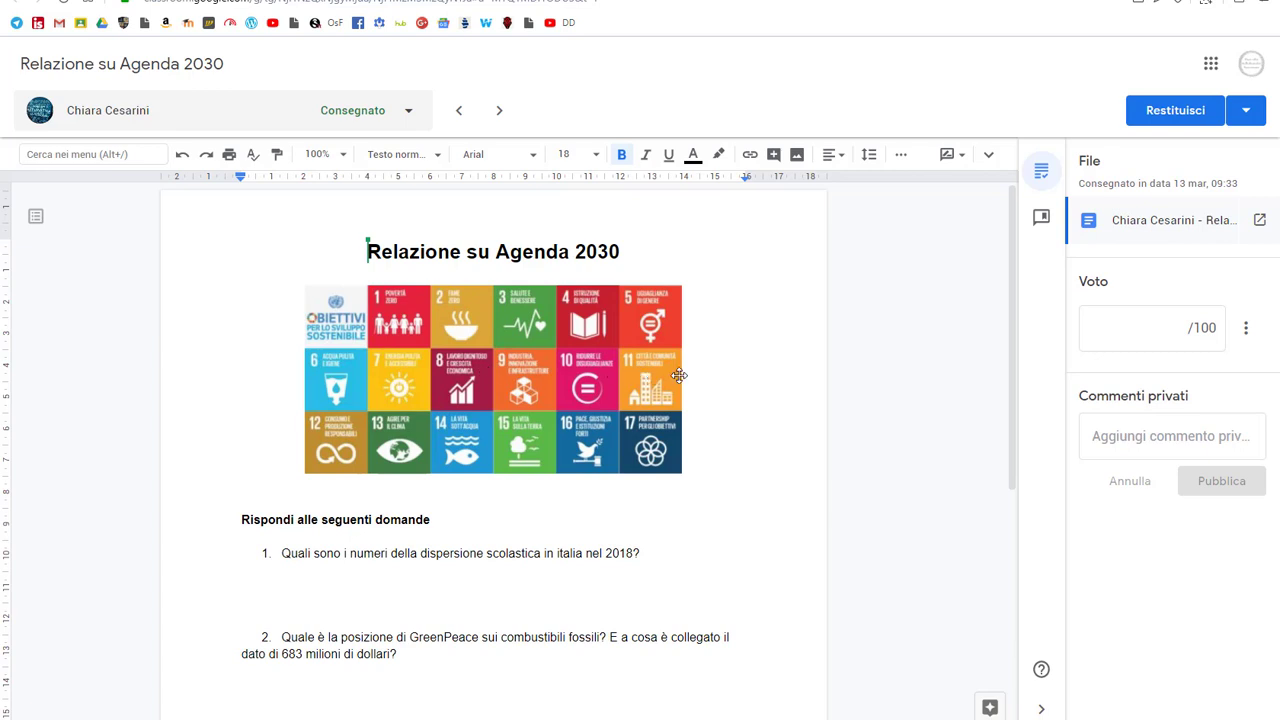
{"action": "scroll", "coordinate": [680, 375], "scroll_direction": "down", "scroll_amount": 1}
{"action": "scroll", "coordinate": [680, 375], "scroll_direction": "down", "scroll_amount": 3}
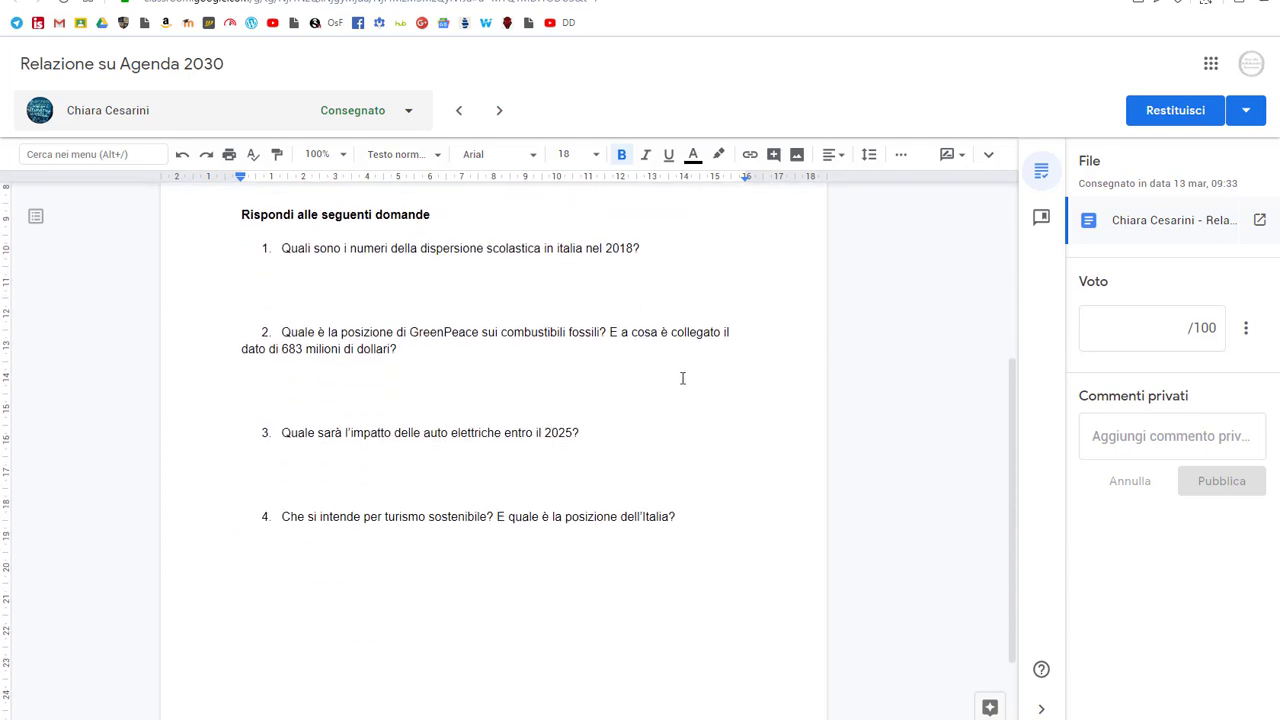
{"action": "scroll", "coordinate": [682, 378], "scroll_direction": "up", "scroll_amount": 1}
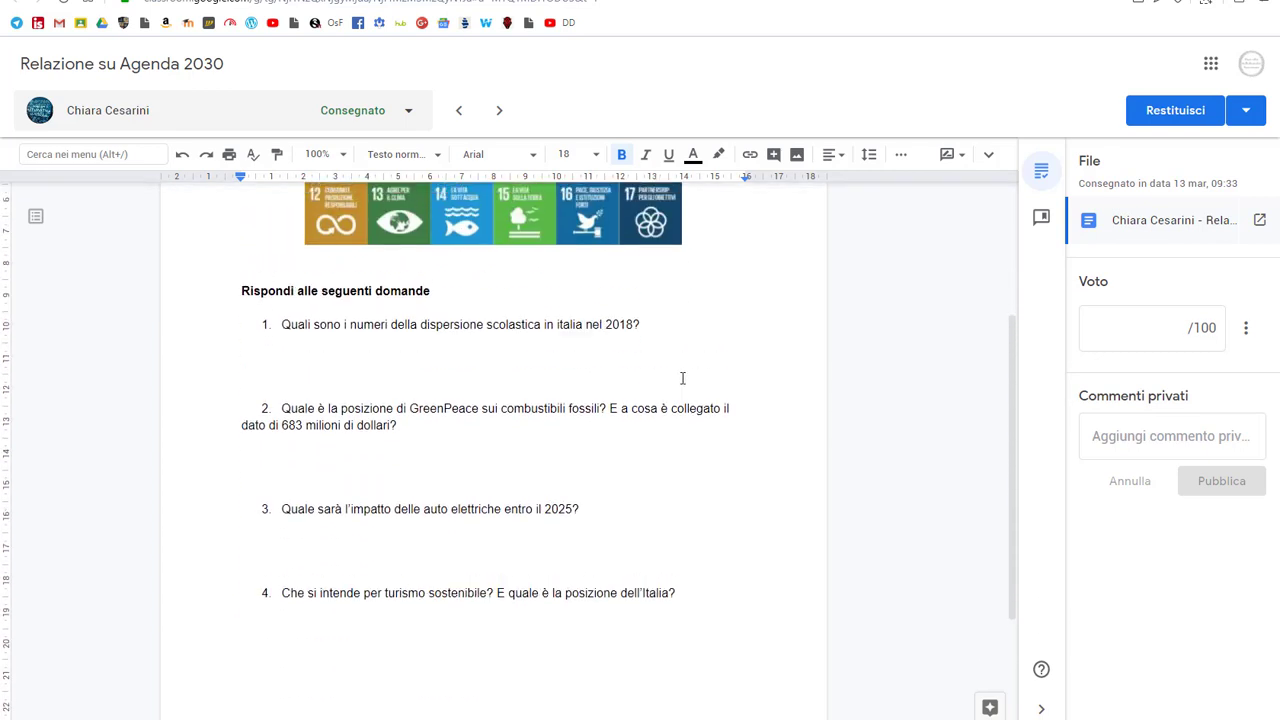
Check the answer spaces under questions 1 to 4 and insert three empty paragraphs after question 4.
{"action": "left_click", "coordinate": [434, 376]}
{"action": "left_click", "coordinate": [407, 476]}
{"action": "left_click", "coordinate": [400, 558]}
{"action": "left_click", "coordinate": [381, 634]}
{"action": "key", "text": "Return"}
{"action": "key", "text": "Return"}
{"action": "key", "text": "Return"}
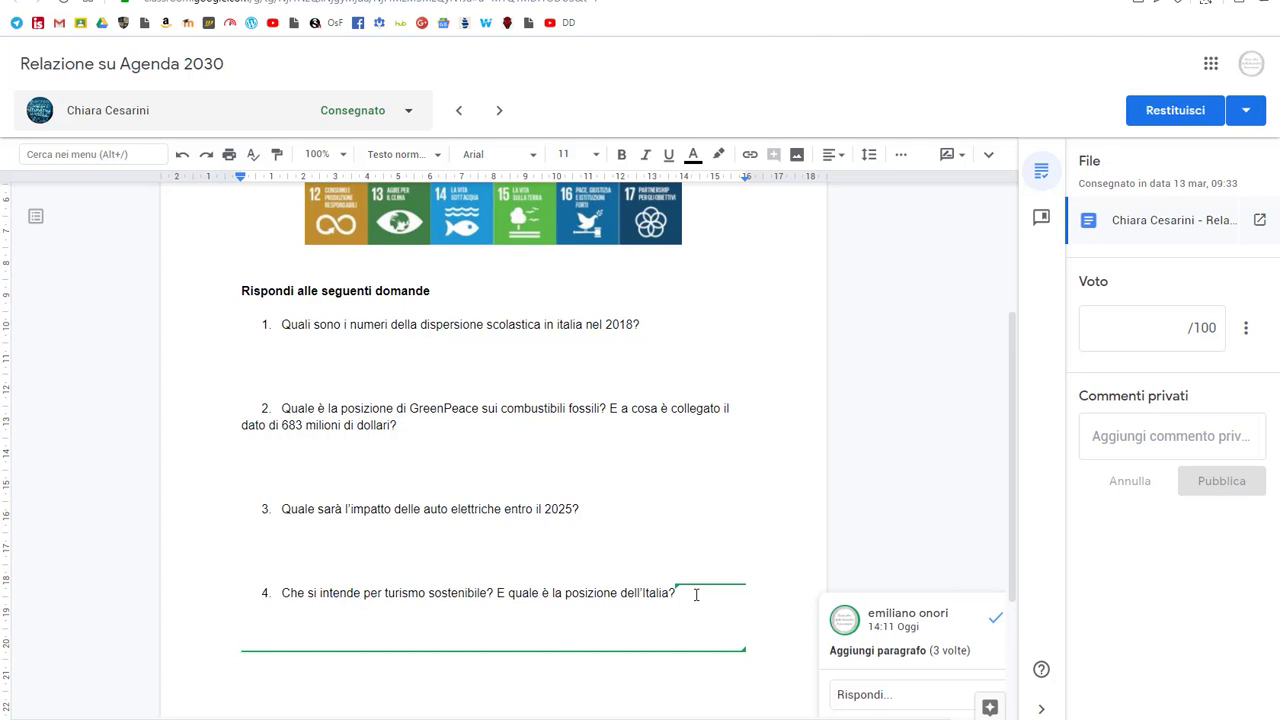
Return this submission to the student without a grade and go back to the list of turned-in work.
{"action": "left_click", "coordinate": [1175, 112]}
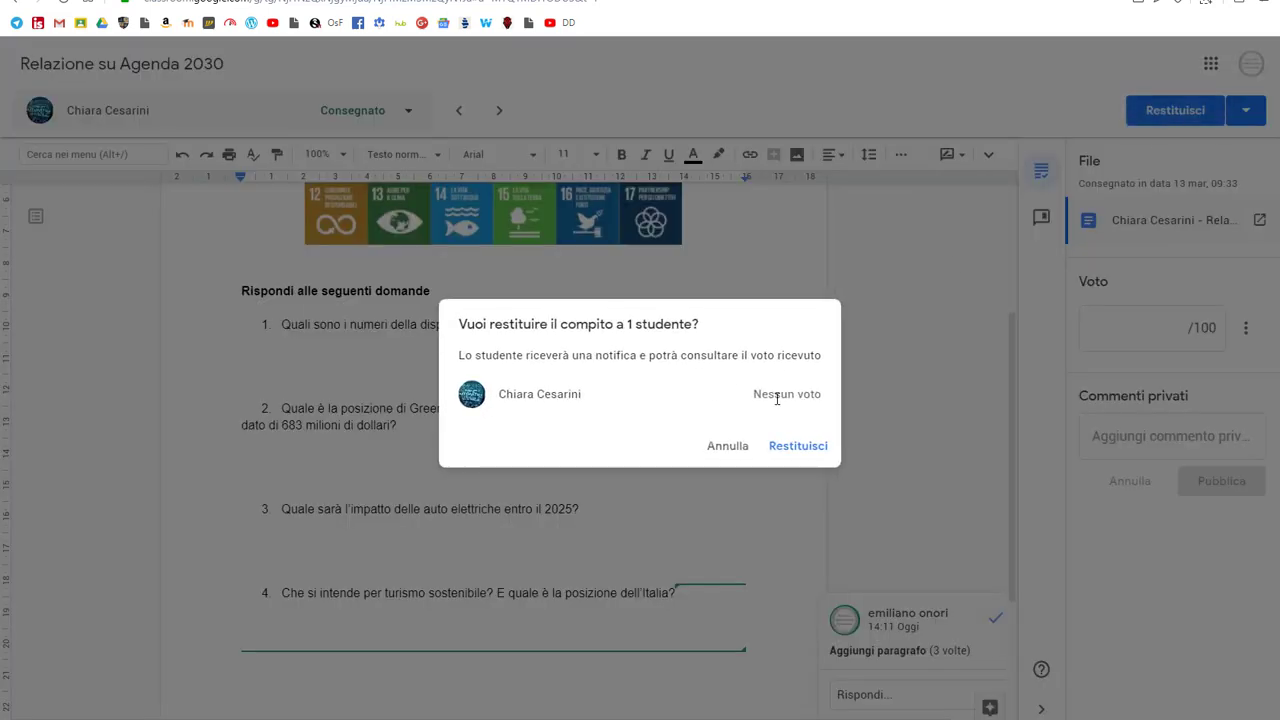
{"action": "left_click", "coordinate": [806, 450]}
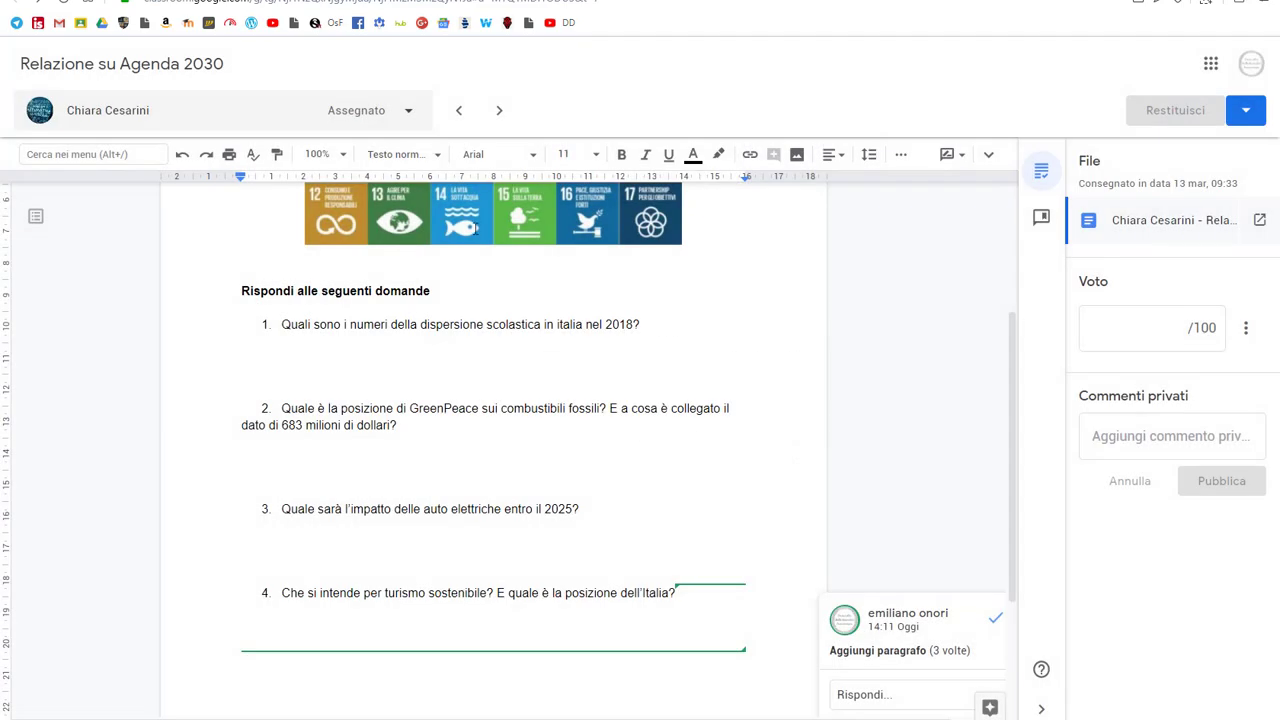
{"action": "key", "text": "alt+Left"}
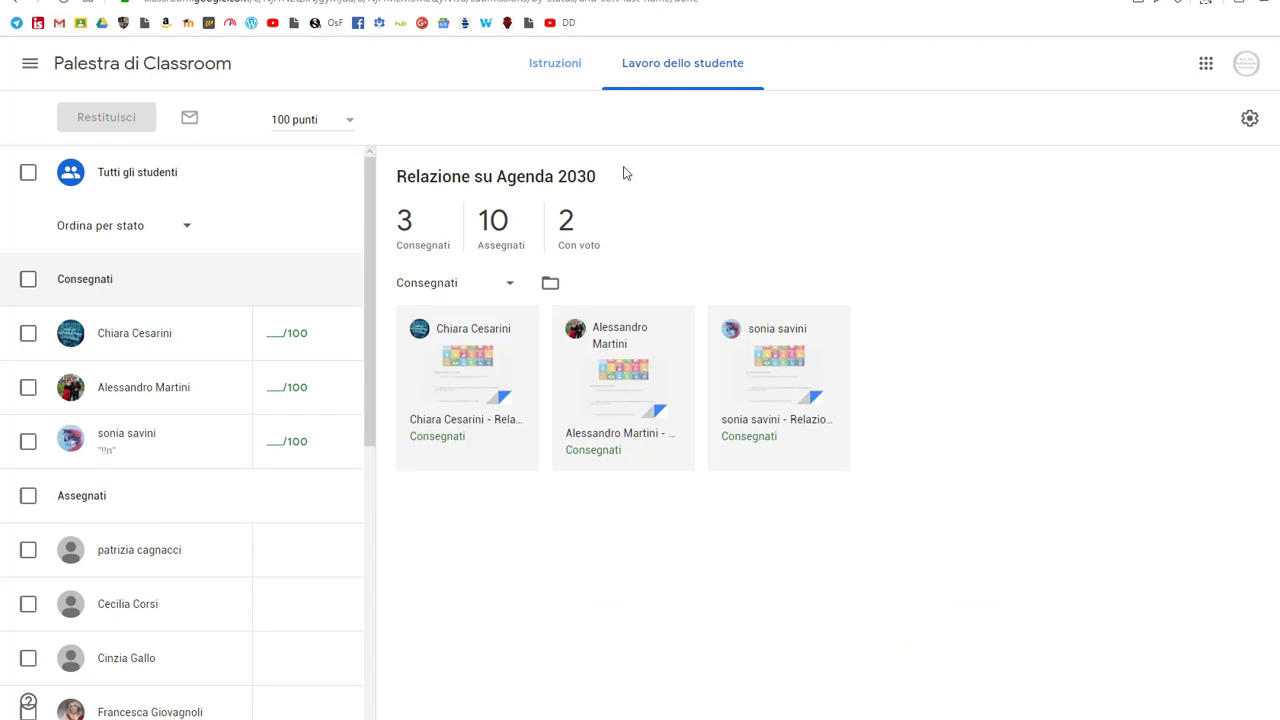
Open the second submission in the turned-in list, check its four questions and return it without a grade.
{"action": "left_click", "coordinate": [624, 383]}
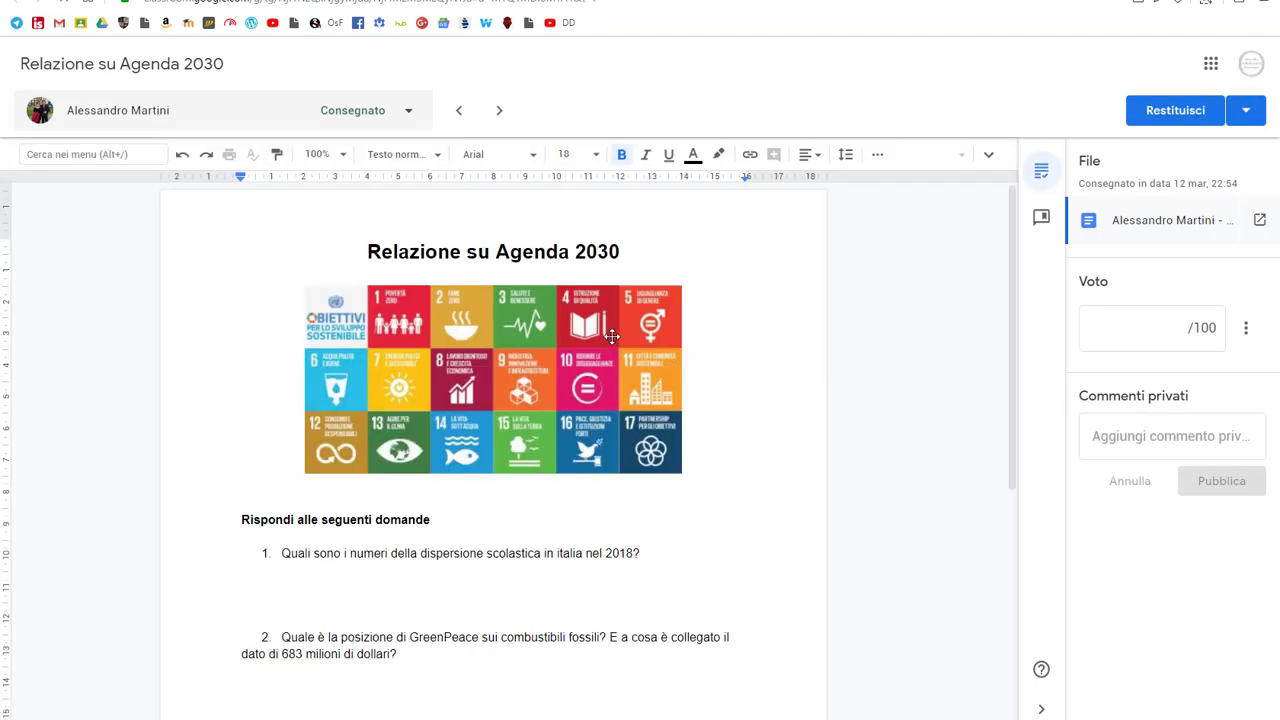
{"action": "scroll", "coordinate": [616, 332], "scroll_direction": "down", "scroll_amount": 1}
{"action": "scroll", "coordinate": [566, 423], "scroll_direction": "down", "scroll_amount": 1}
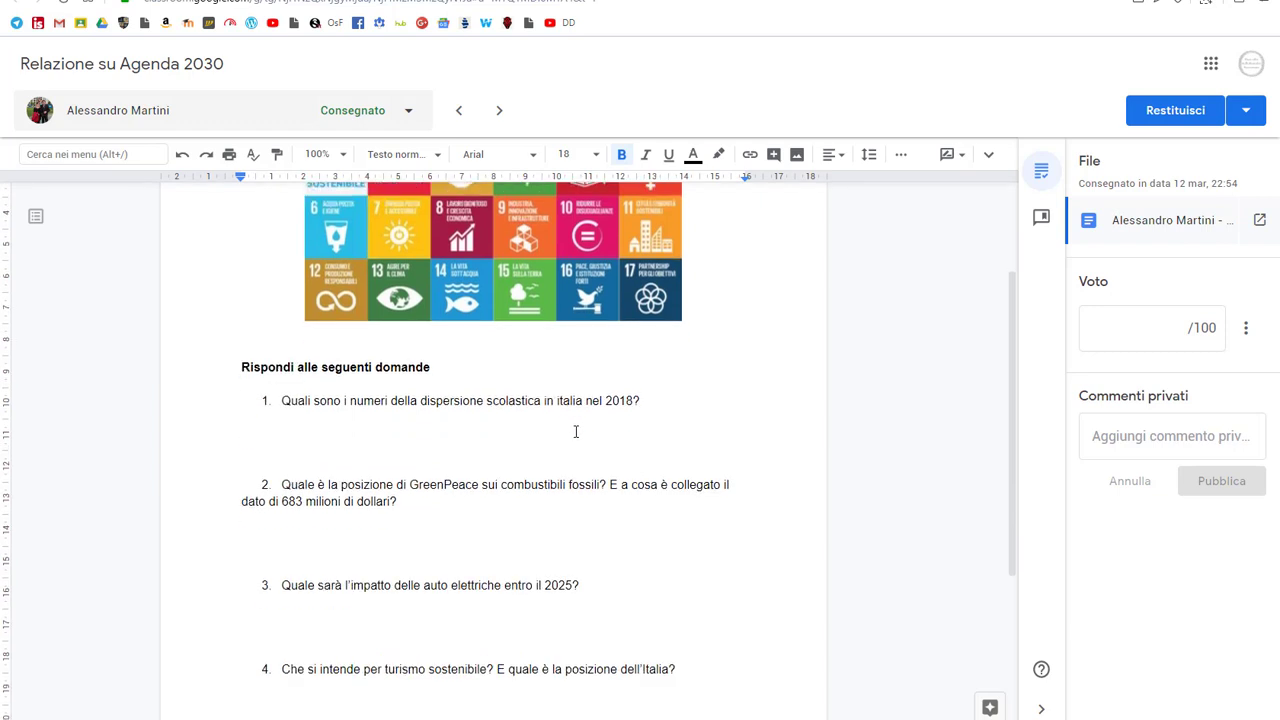
{"action": "scroll", "coordinate": [576, 431], "scroll_direction": "down", "scroll_amount": 2}
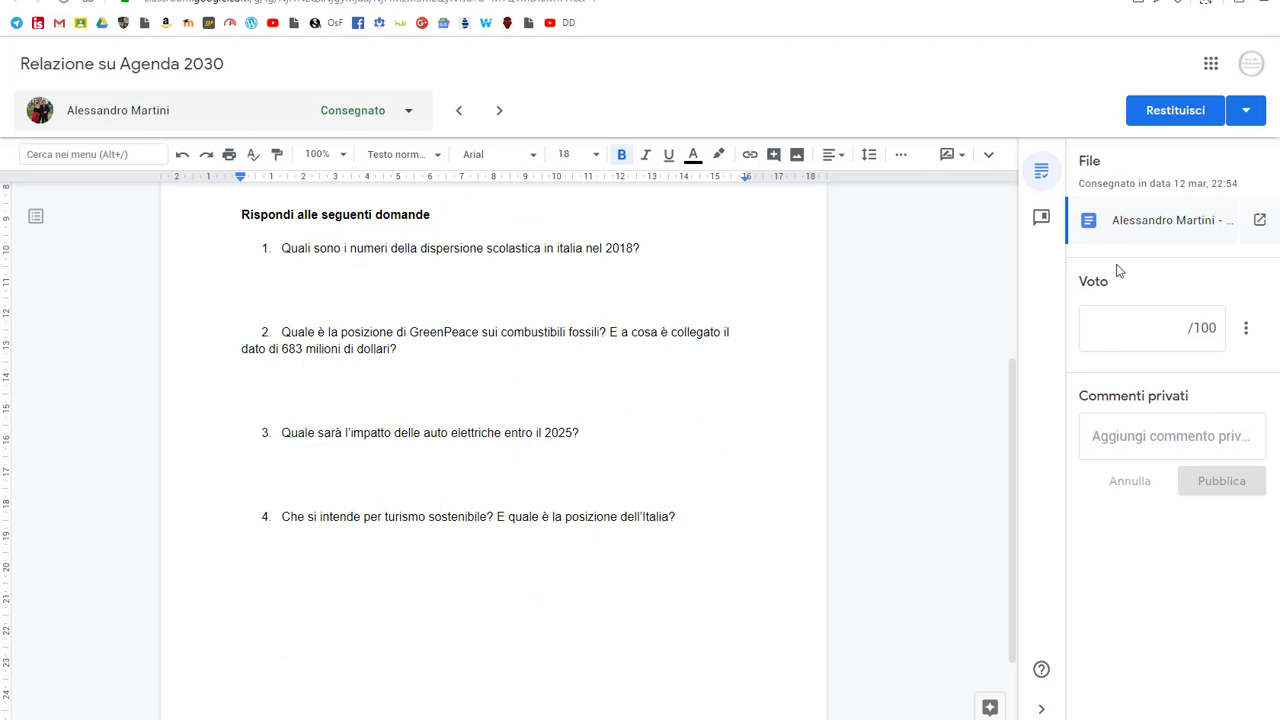
{"action": "left_click", "coordinate": [1204, 120]}
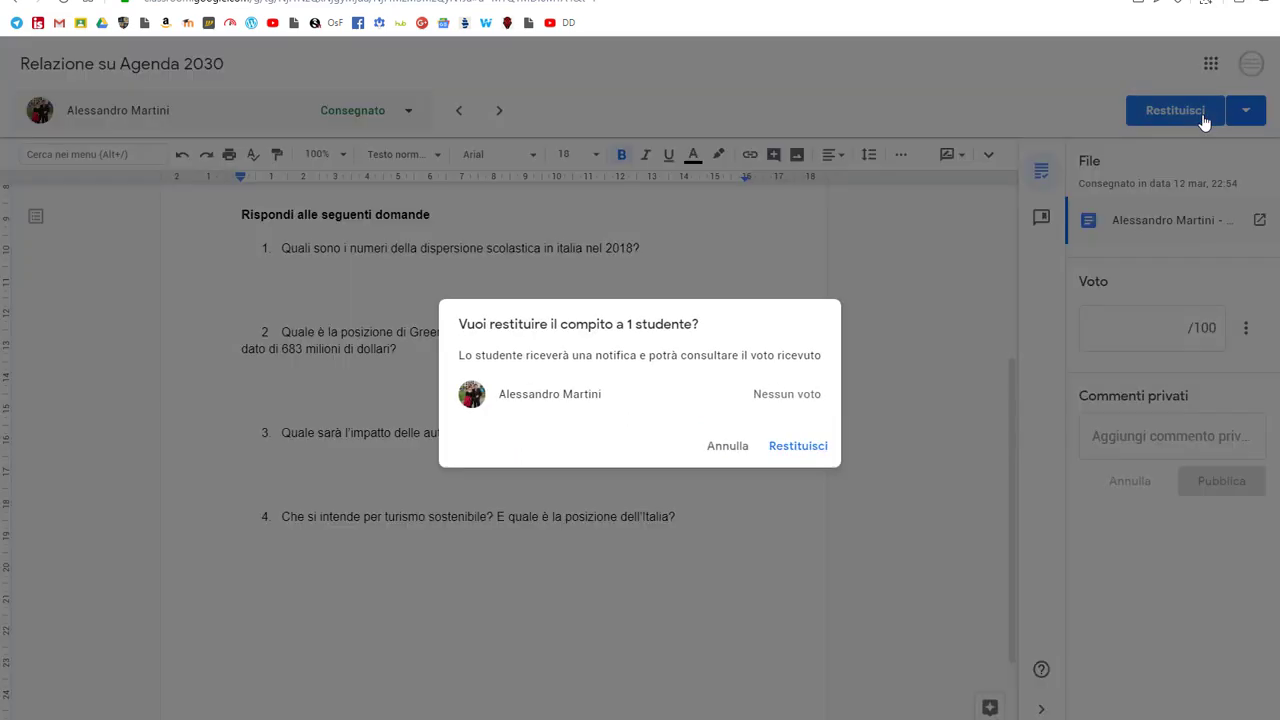
{"action": "left_click", "coordinate": [797, 449]}
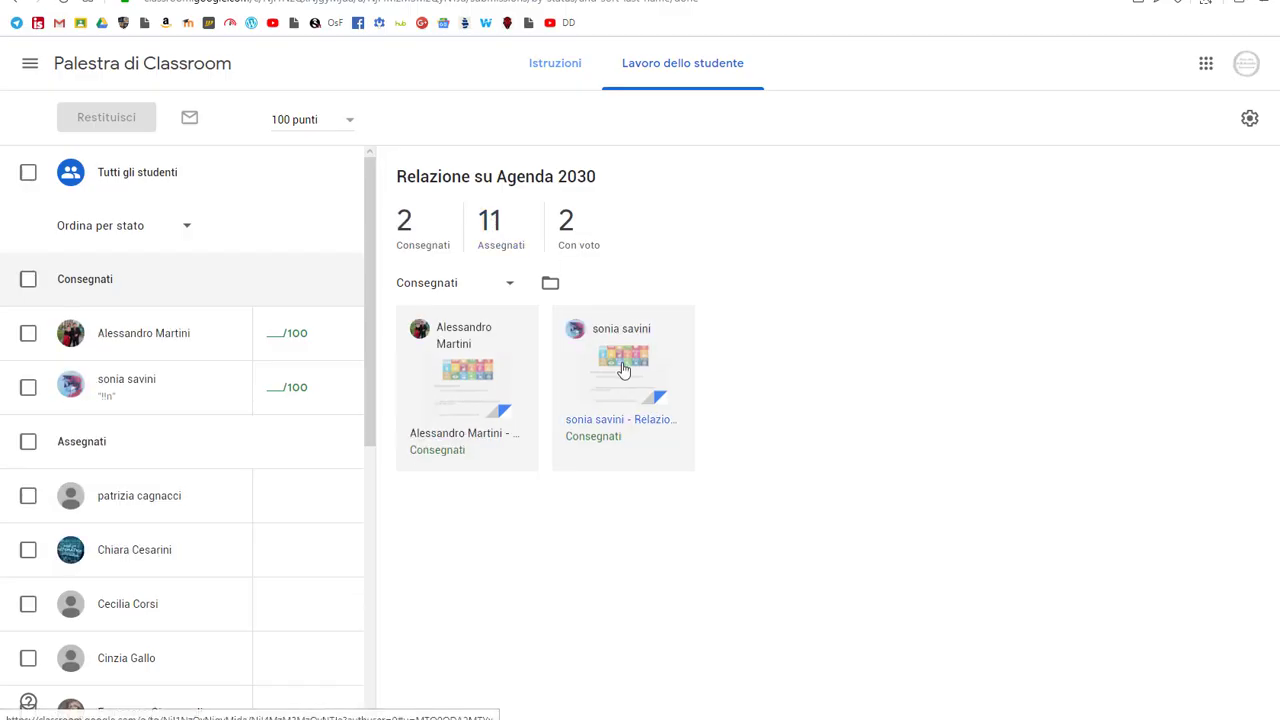
Open the last remaining student's submission from the turned-in list and read the student's private comment.
{"action": "left_click", "coordinate": [623, 370]}
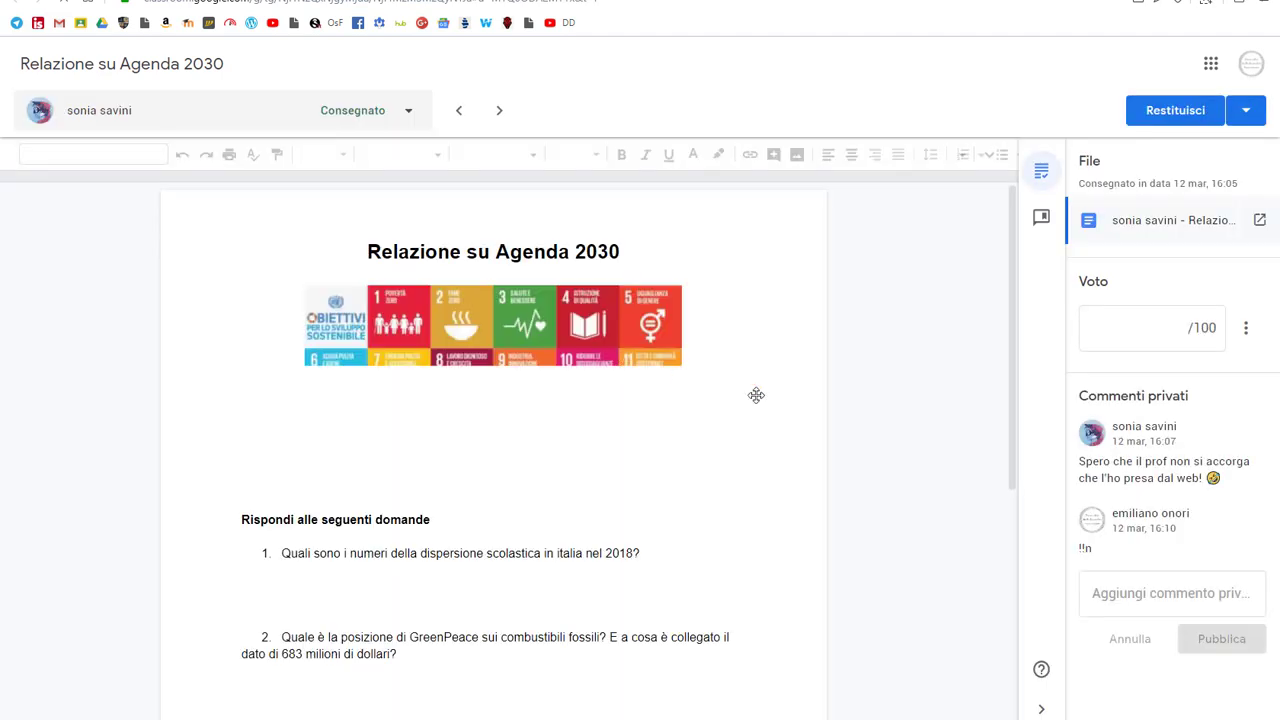
{"action": "left_click_drag", "start_coordinate": [1080, 461], "coordinate": [1226, 490]}
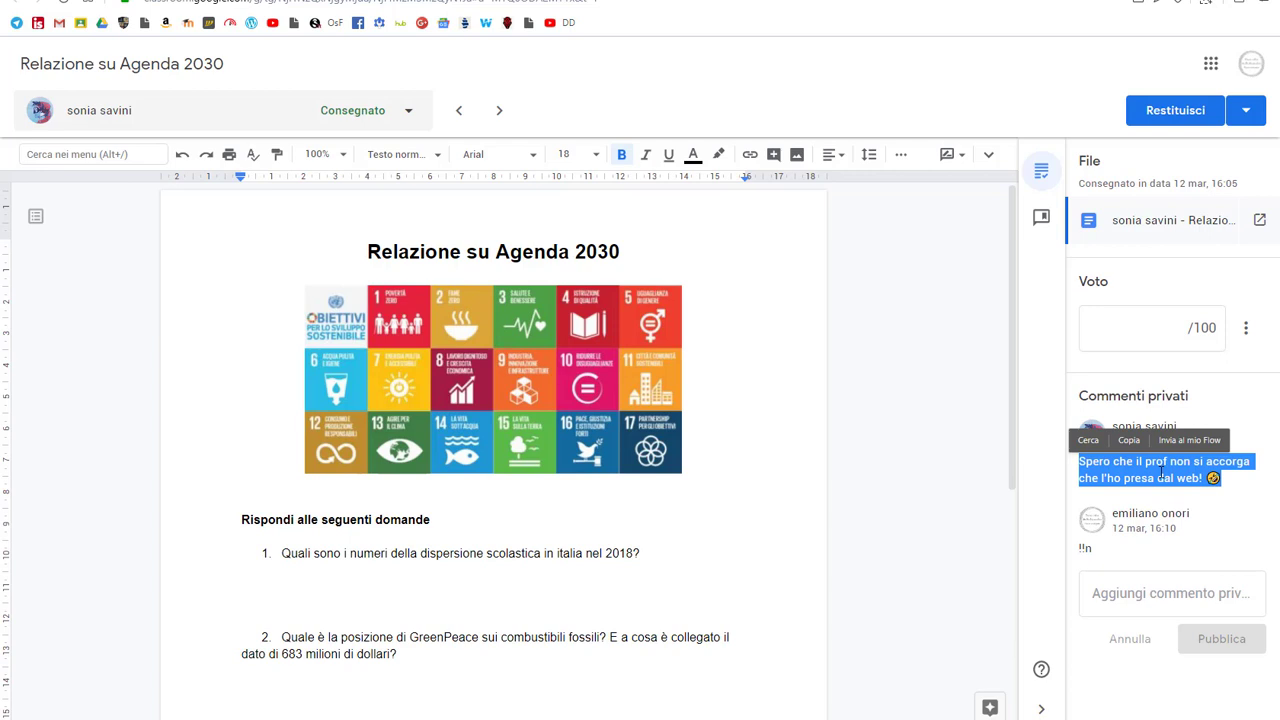
{"action": "left_click", "coordinate": [1161, 475]}
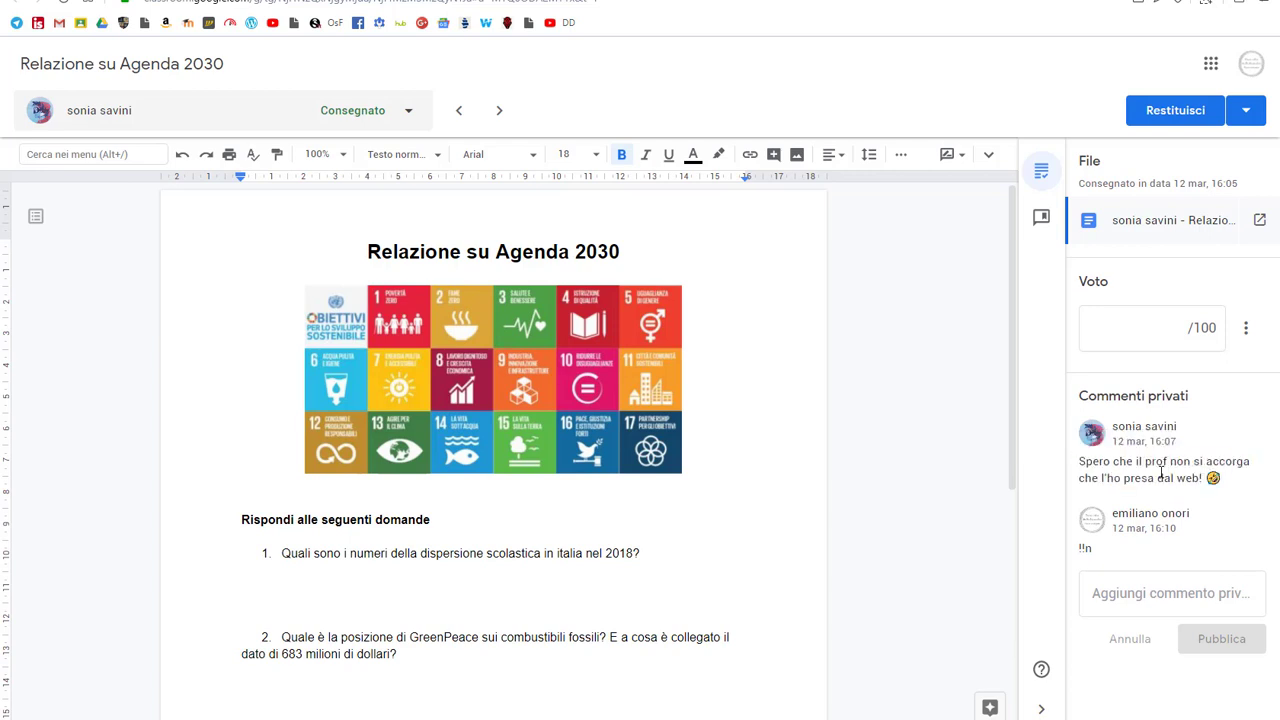
{"action": "left_click_drag", "start_coordinate": [1200, 477], "coordinate": [1081, 466]}
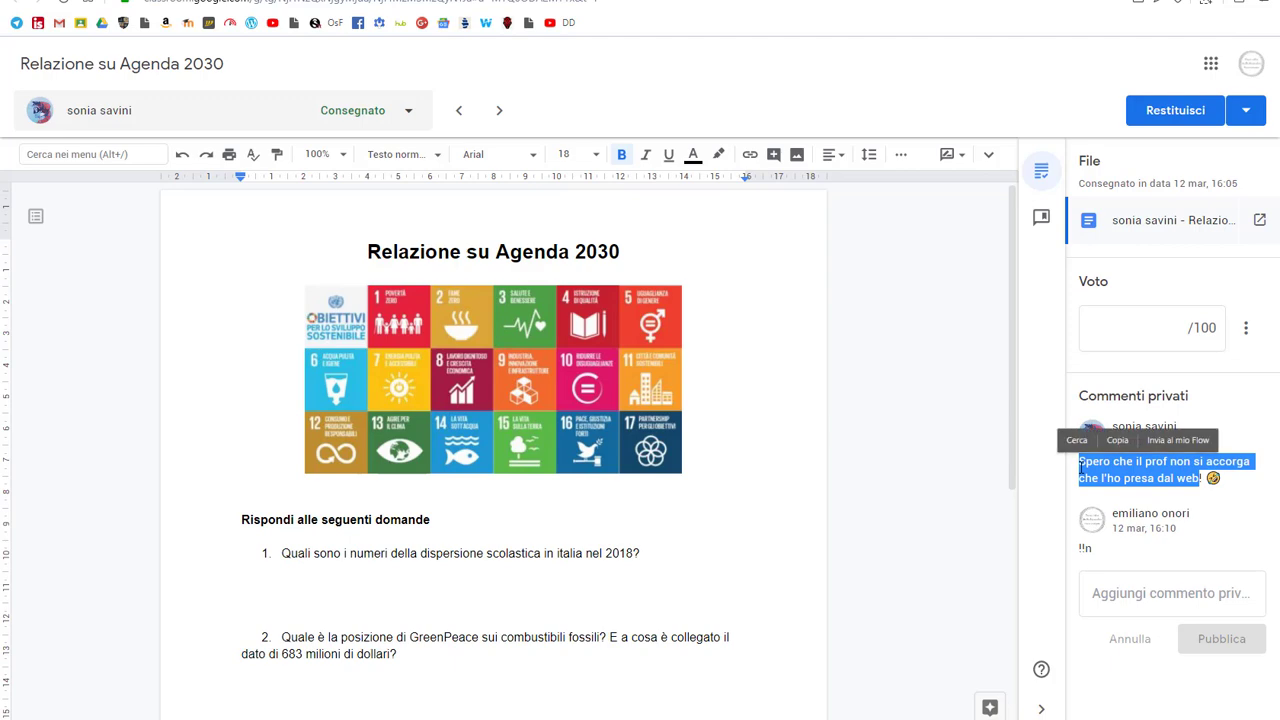
Check the answer spaces under questions 1 to 4 in this student's report.
{"action": "left_click", "coordinate": [629, 549]}
{"action": "scroll", "coordinate": [629, 550], "scroll_direction": "down", "scroll_amount": 4}
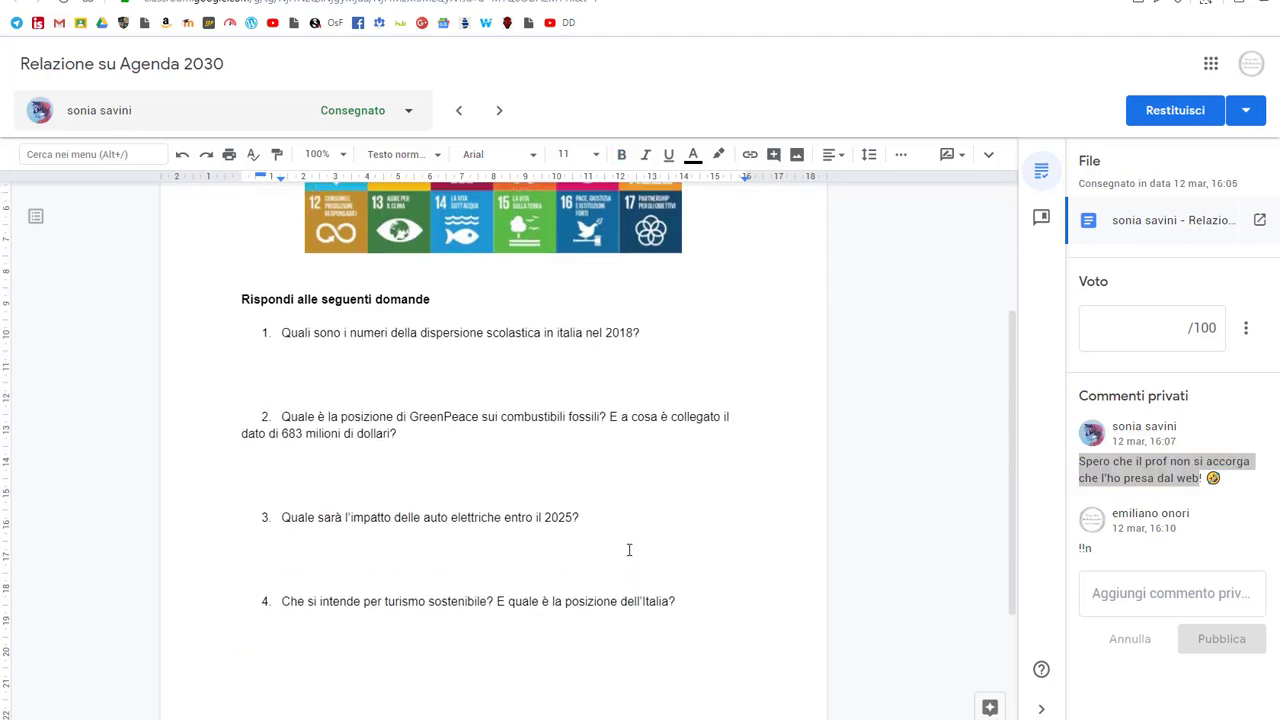
{"action": "scroll", "coordinate": [629, 549], "scroll_direction": "up", "scroll_amount": 3}
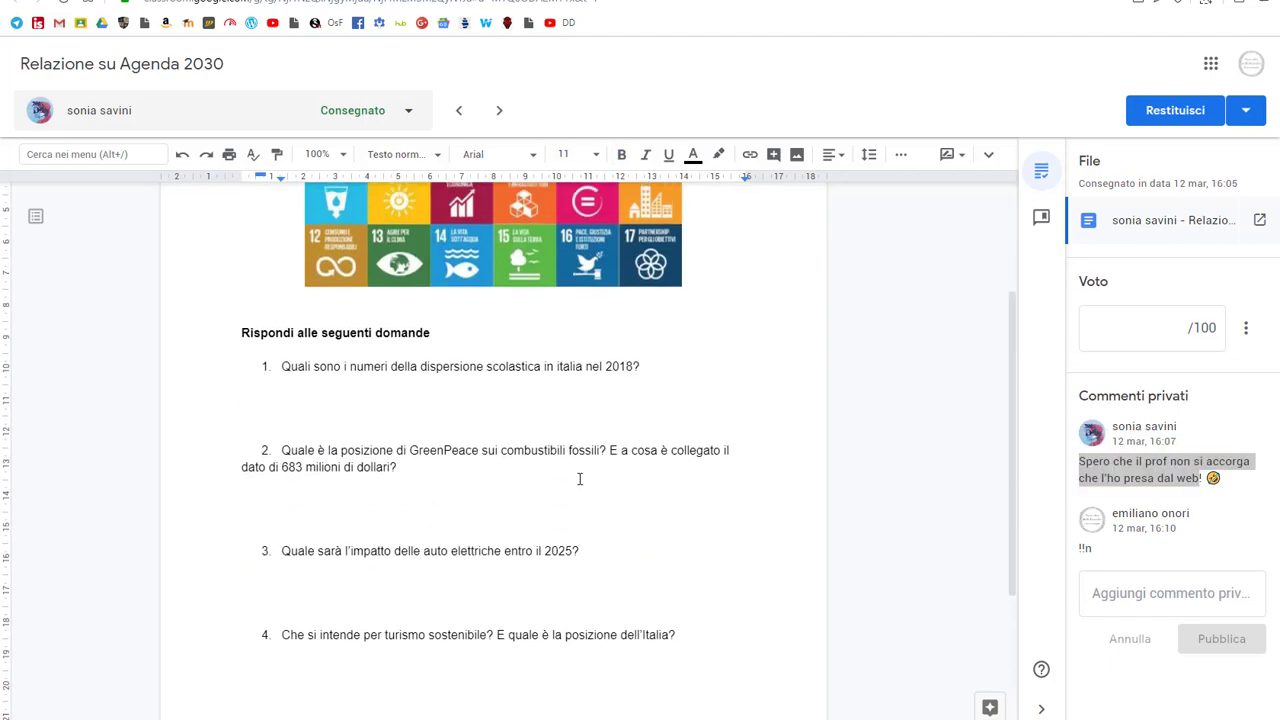
{"action": "left_click", "coordinate": [414, 500]}
{"action": "left_click", "coordinate": [355, 412]}
{"action": "left_click", "coordinate": [268, 677]}
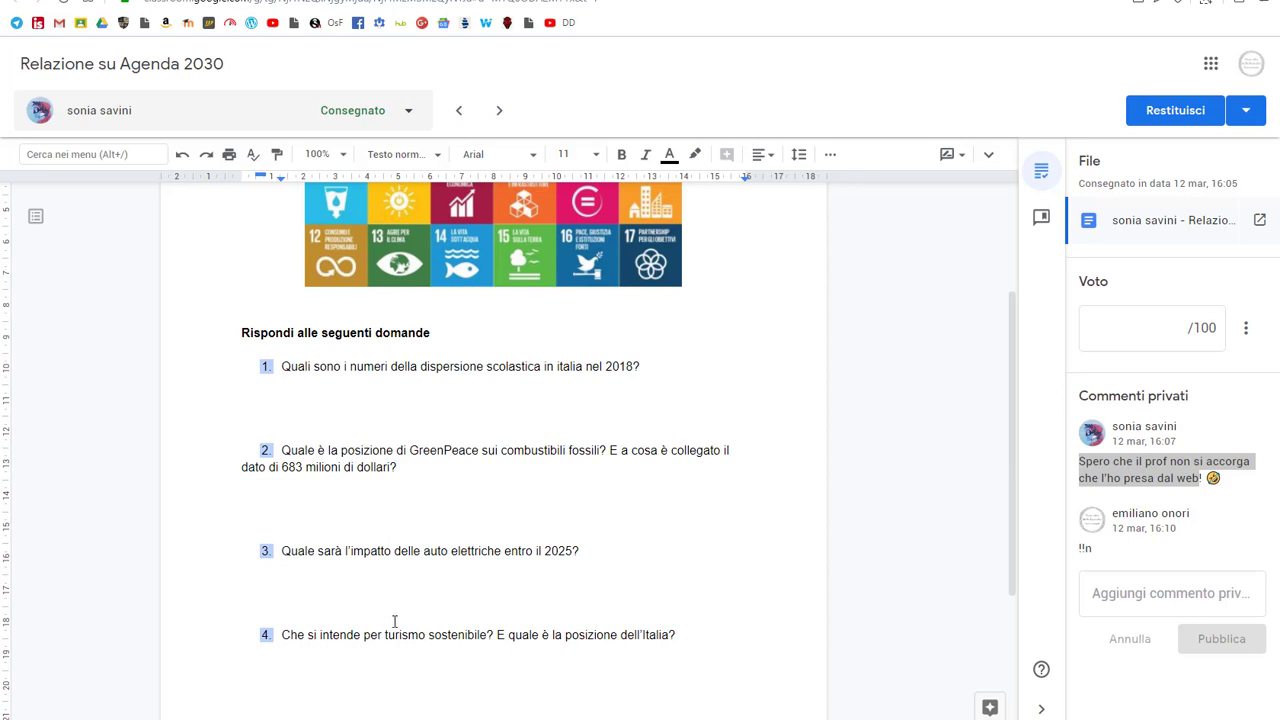
Return the last submission to the student without a grade and go back to the assignment's student work list.
{"action": "left_click", "coordinate": [1133, 122]}
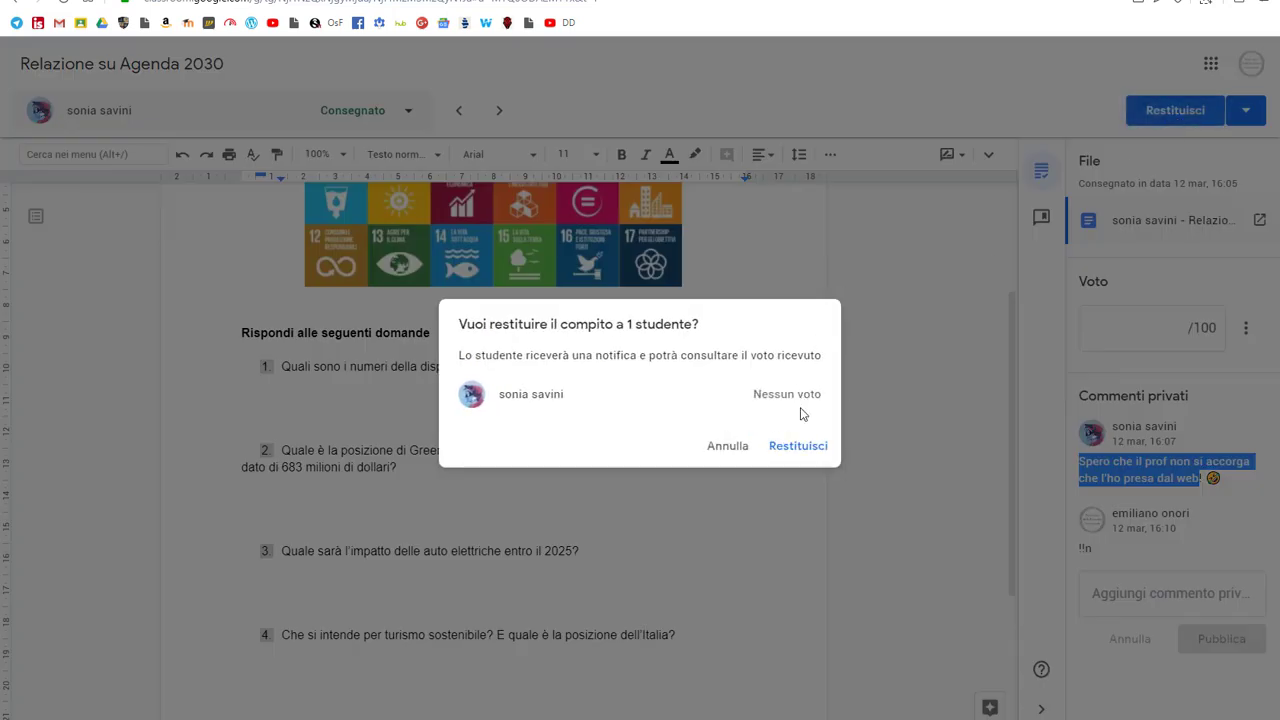
{"action": "left_click", "coordinate": [800, 447]}
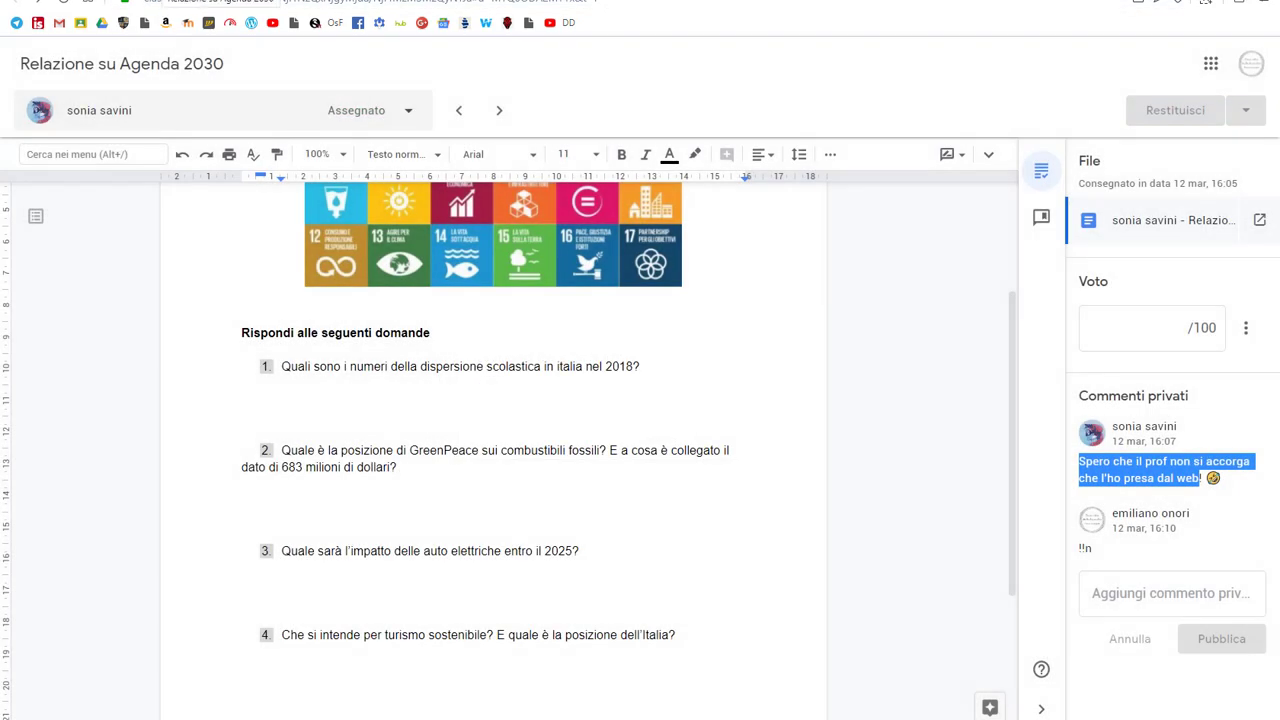
{"action": "key", "text": "alt+Left"}
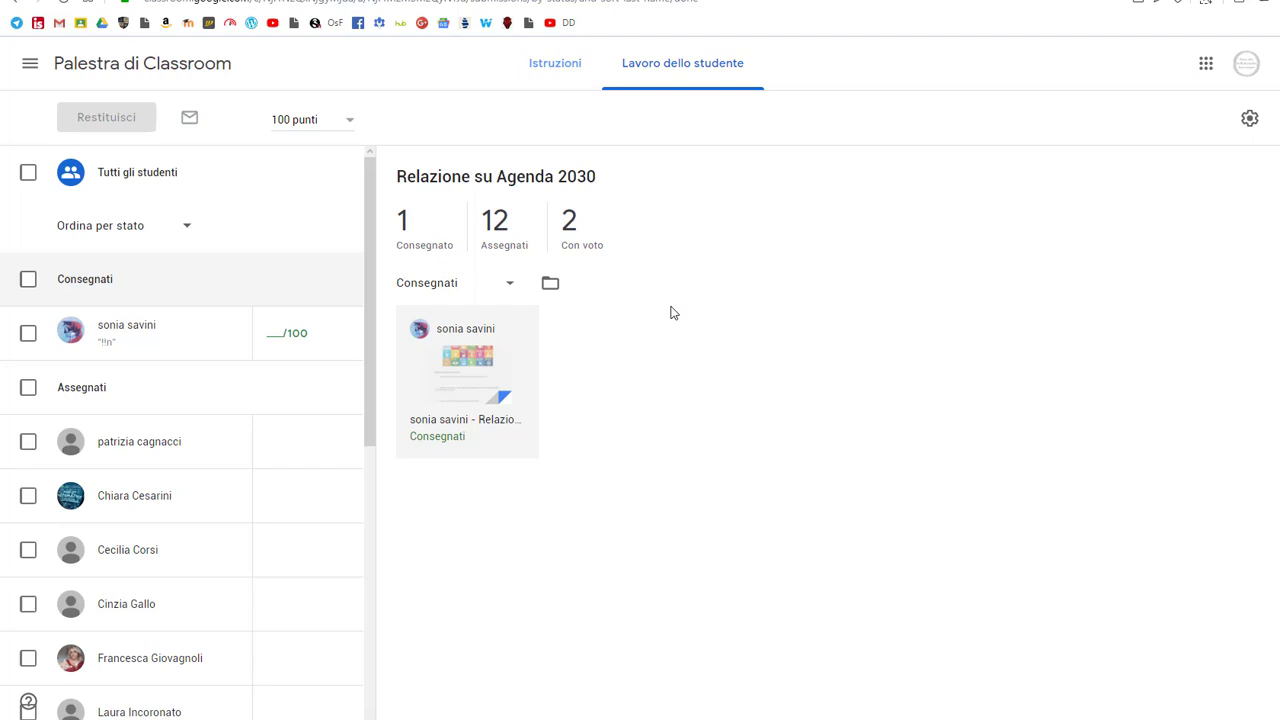
Reopen the submission just returned and look over its questions and status.
{"action": "left_click", "coordinate": [464, 366]}
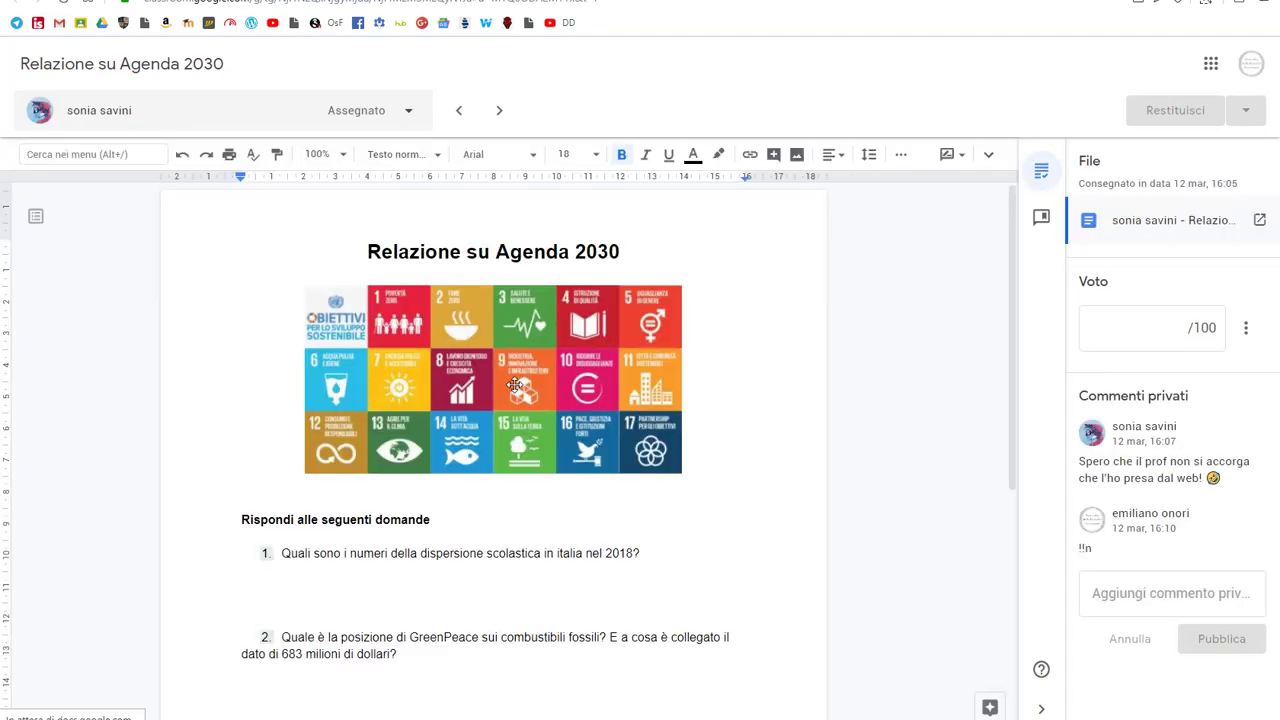
{"action": "left_click", "coordinate": [432, 582]}
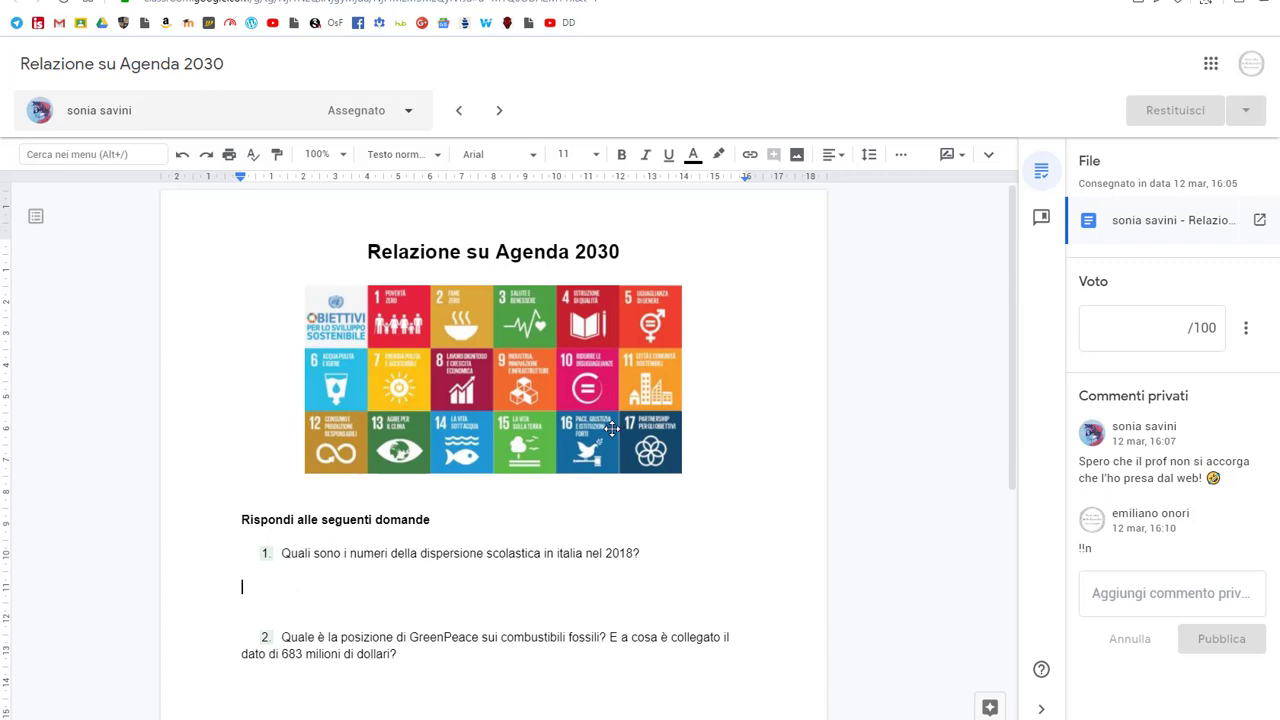
{"action": "scroll", "coordinate": [613, 428], "scroll_direction": "down", "scroll_amount": 3}
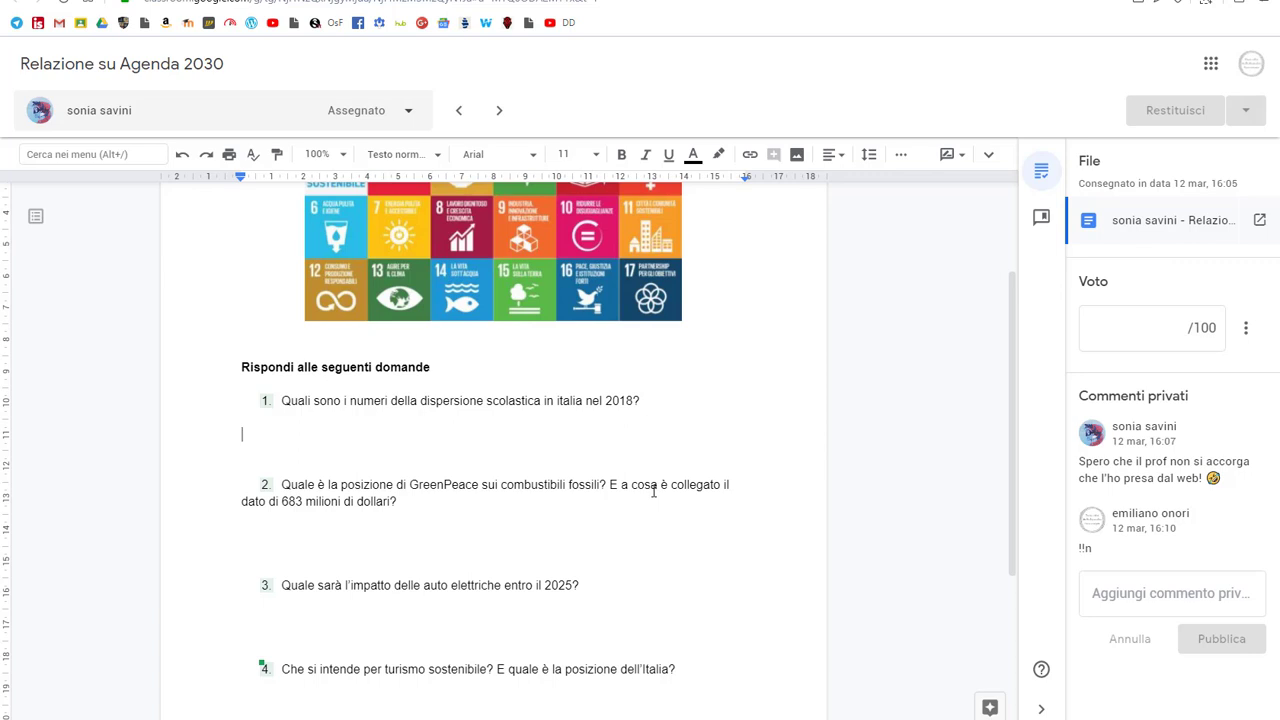
Examine questions 1 and 2 in the returned report and go back to the assignment's student work list.
{"action": "left_click_drag", "start_coordinate": [497, 490], "coordinate": [293, 400]}
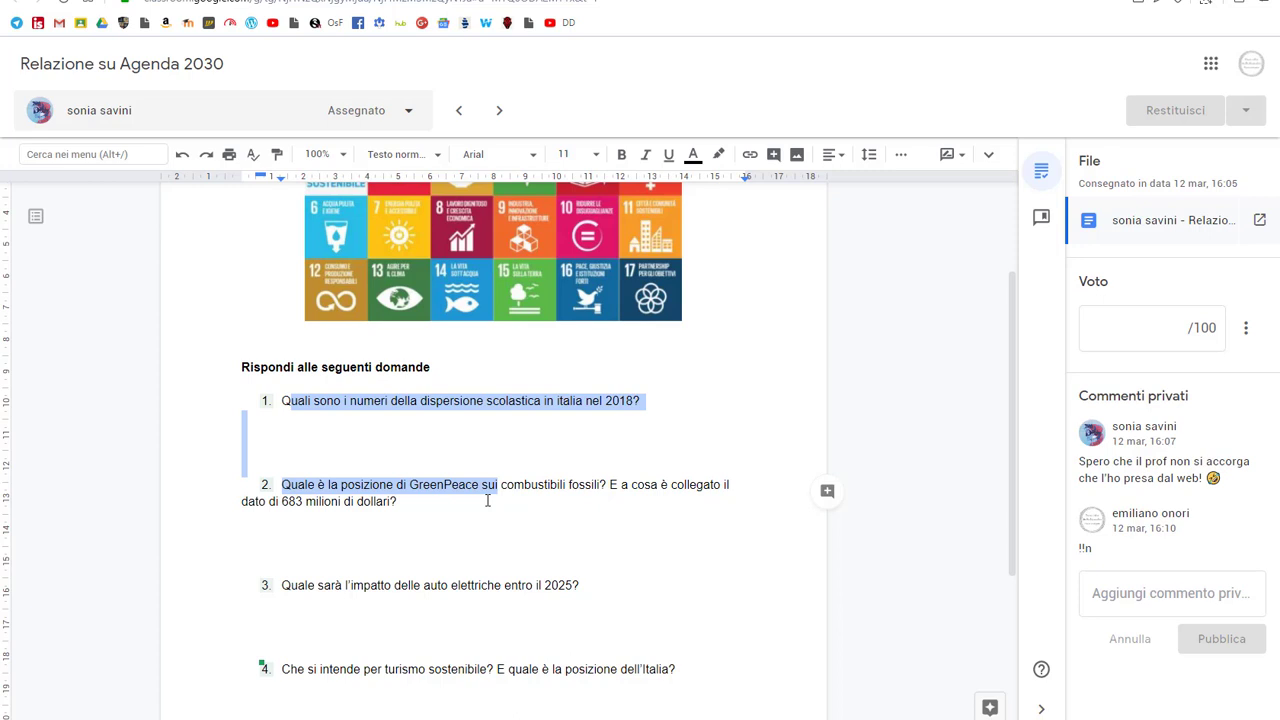
{"action": "scroll", "coordinate": [488, 500], "scroll_direction": "up", "scroll_amount": 3}
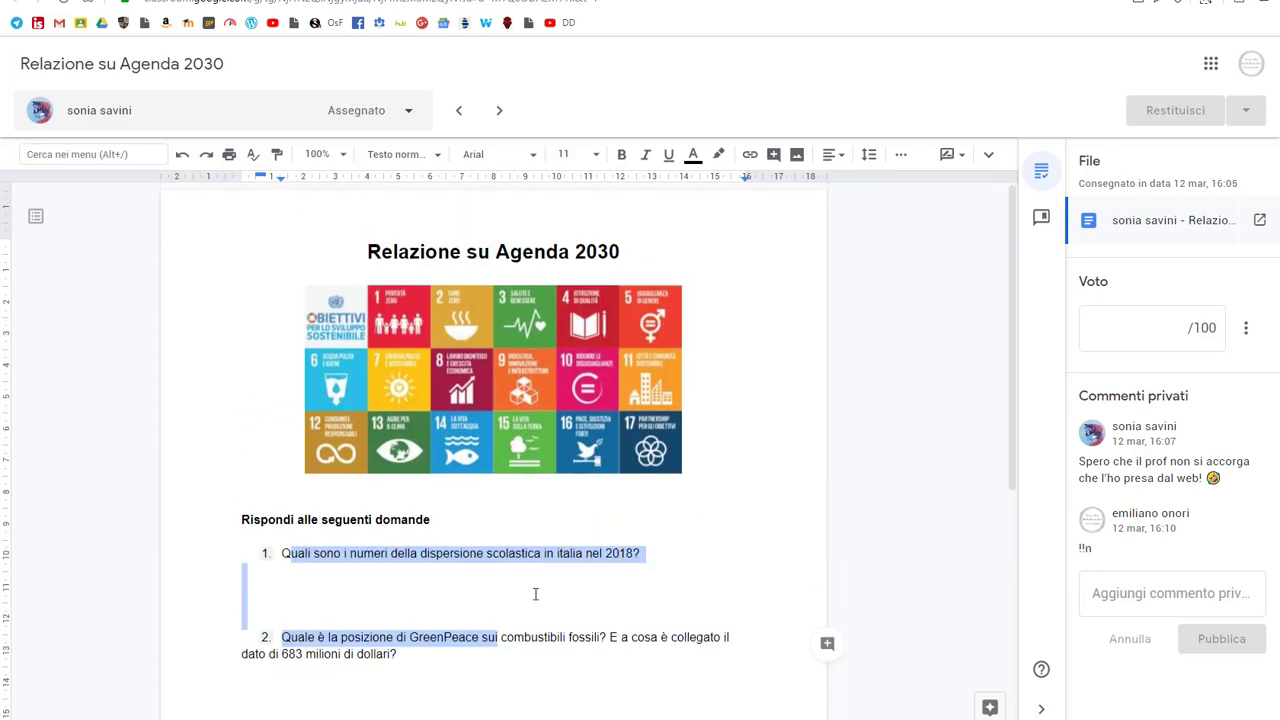
{"action": "left_click", "coordinate": [418, 553]}
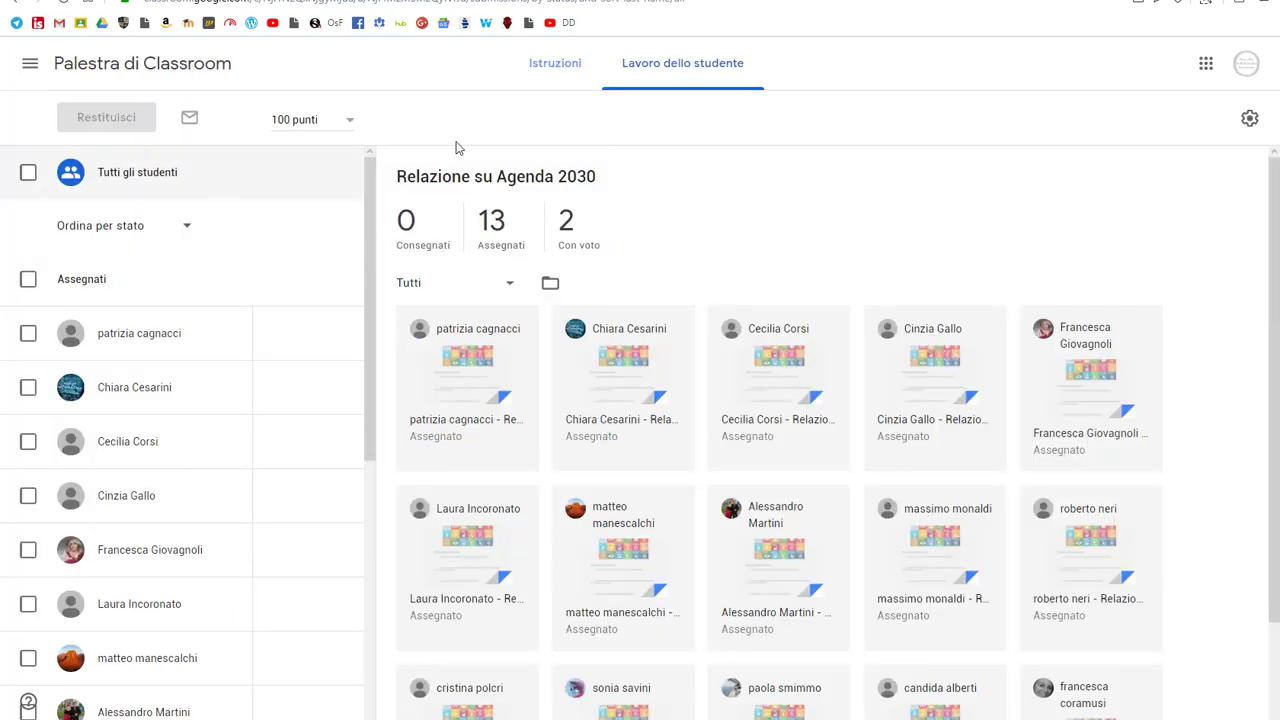
Look over all students' submissions and their statuses in the Relazione su Agenda 2030 work list.
{"action": "scroll", "coordinate": [705, 222], "scroll_direction": "down", "scroll_amount": 1}
{"action": "scroll", "coordinate": [705, 222], "scroll_direction": "up", "scroll_amount": 1}
{"action": "scroll", "coordinate": [790, 269], "scroll_direction": "down", "scroll_amount": 2}
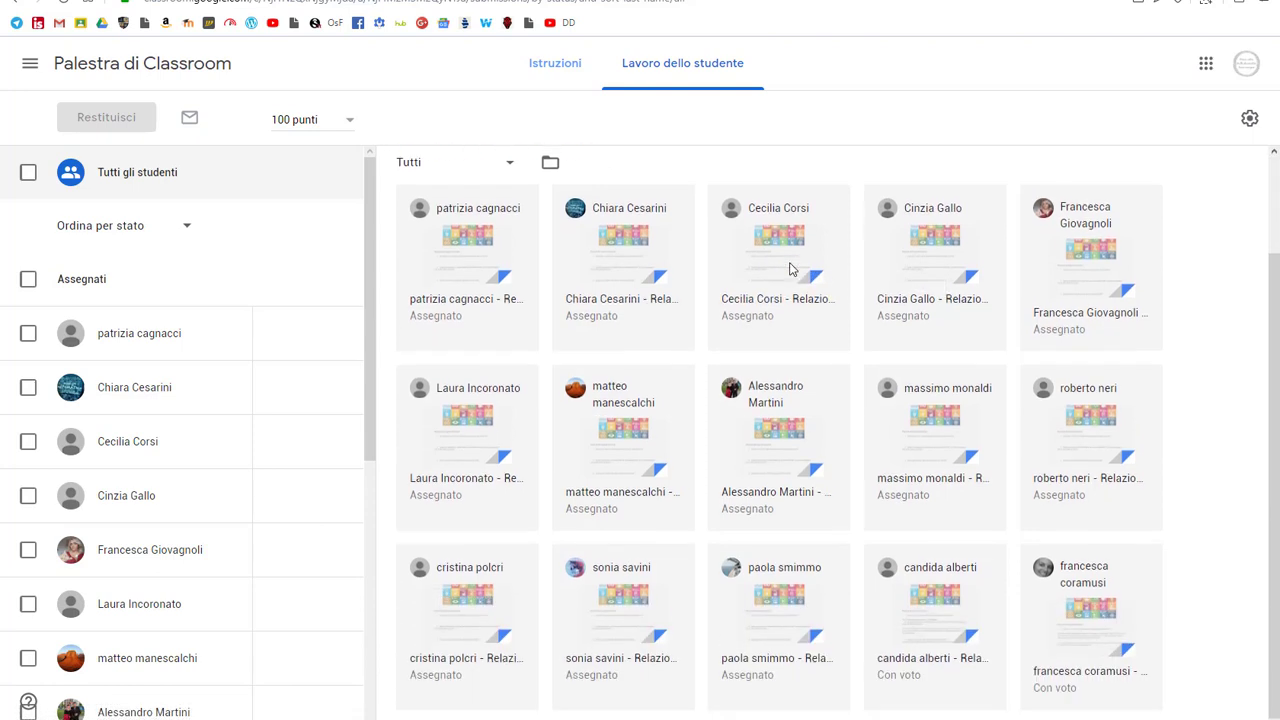
{"action": "scroll", "coordinate": [790, 269], "scroll_direction": "up", "scroll_amount": 2}
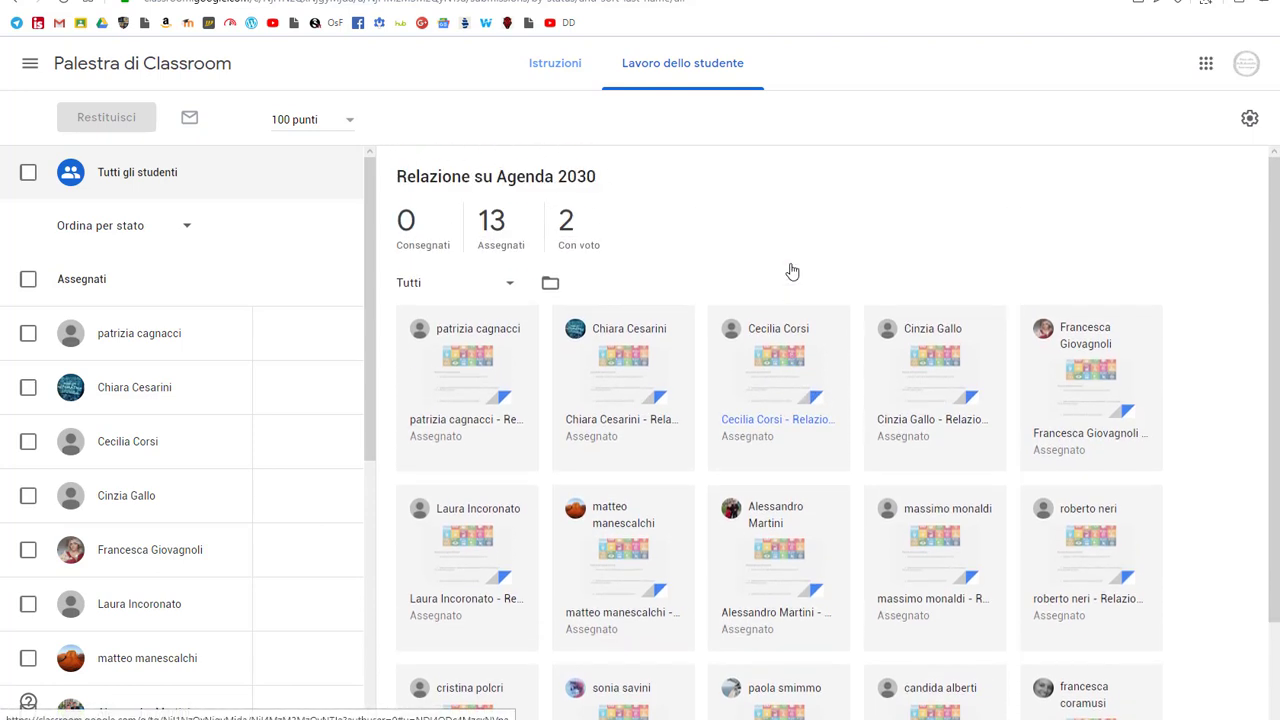
Go to the Palestra di Classroom course stream and display the course code enlarged.
{"action": "left_click", "coordinate": [217, 72]}
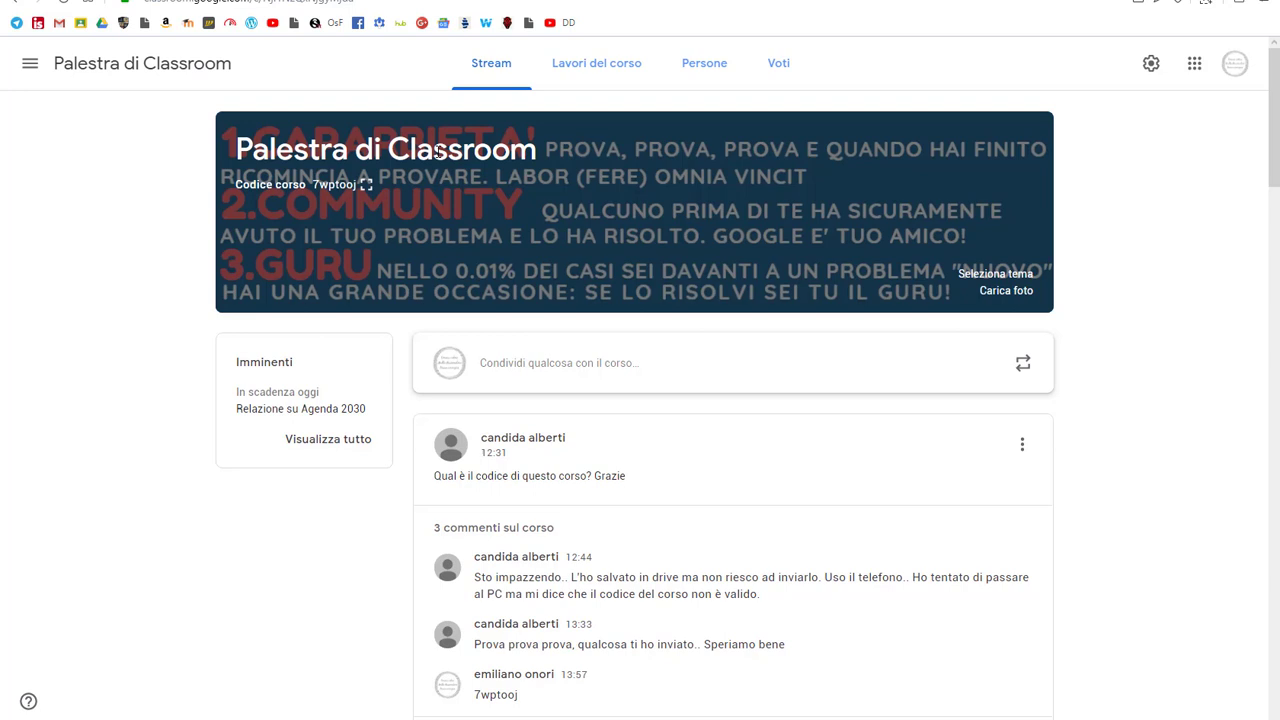
{"action": "left_click_drag", "start_coordinate": [313, 186], "coordinate": [355, 190]}
{"action": "left_click", "coordinate": [366, 188]}
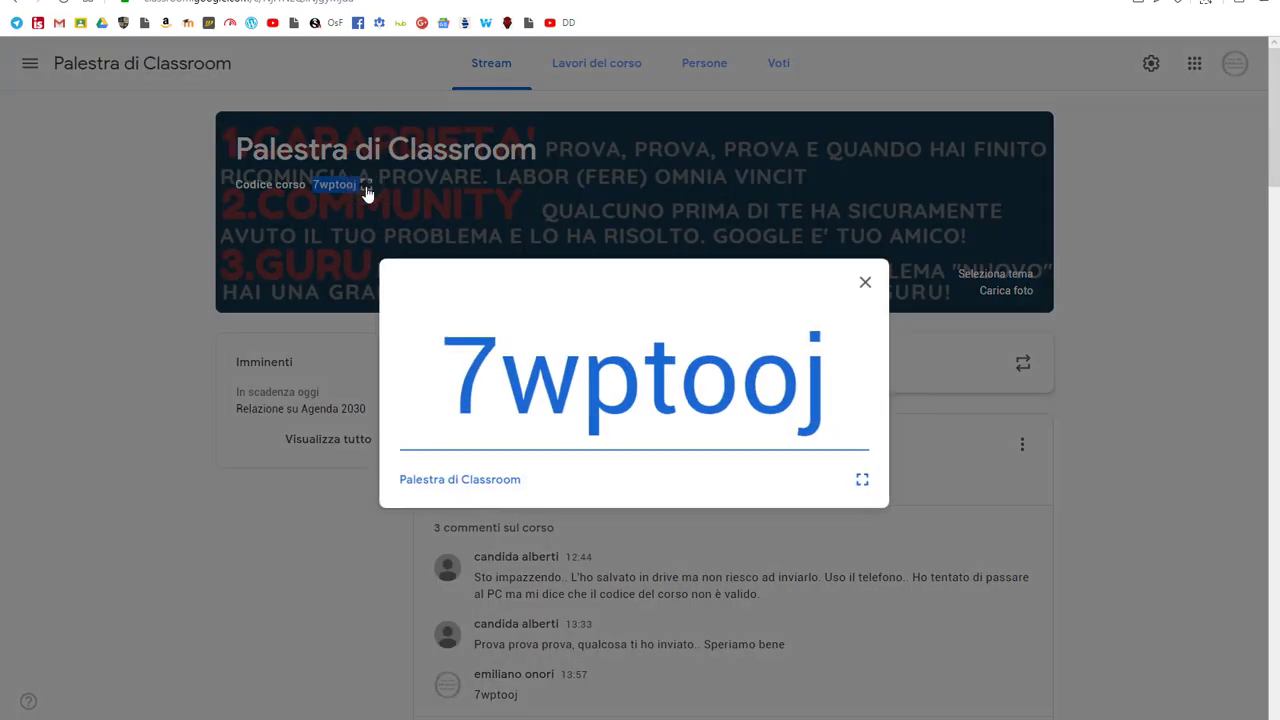